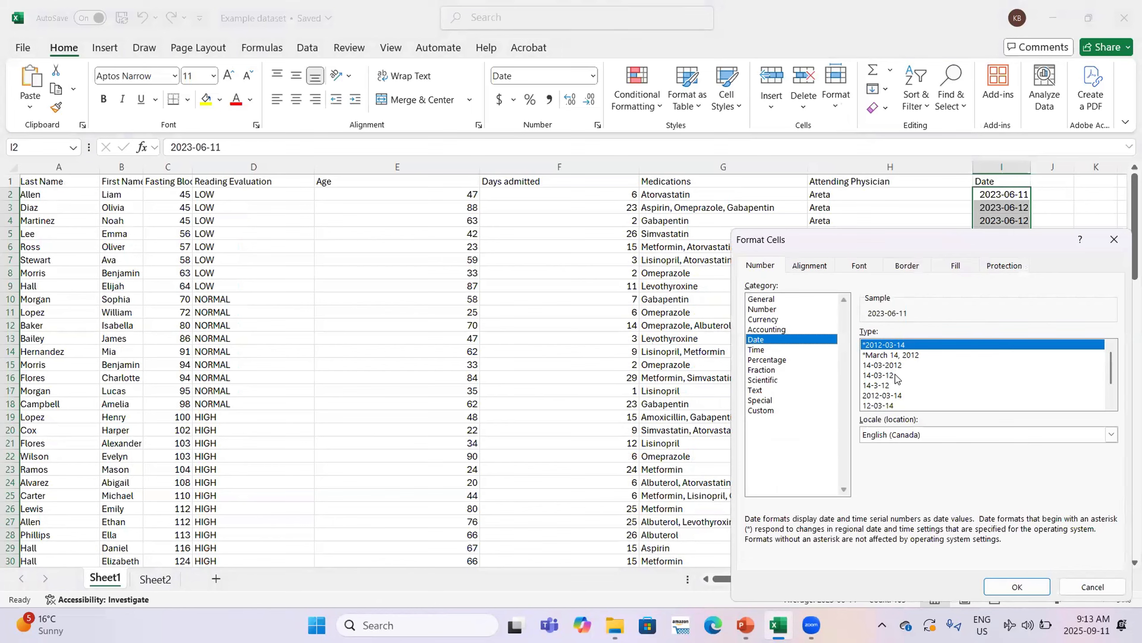
Apply the 2012-03-14 date type so the Date column reads like 2023-06-11
click(1017, 587)
scroll(1043, 255, down, 20)
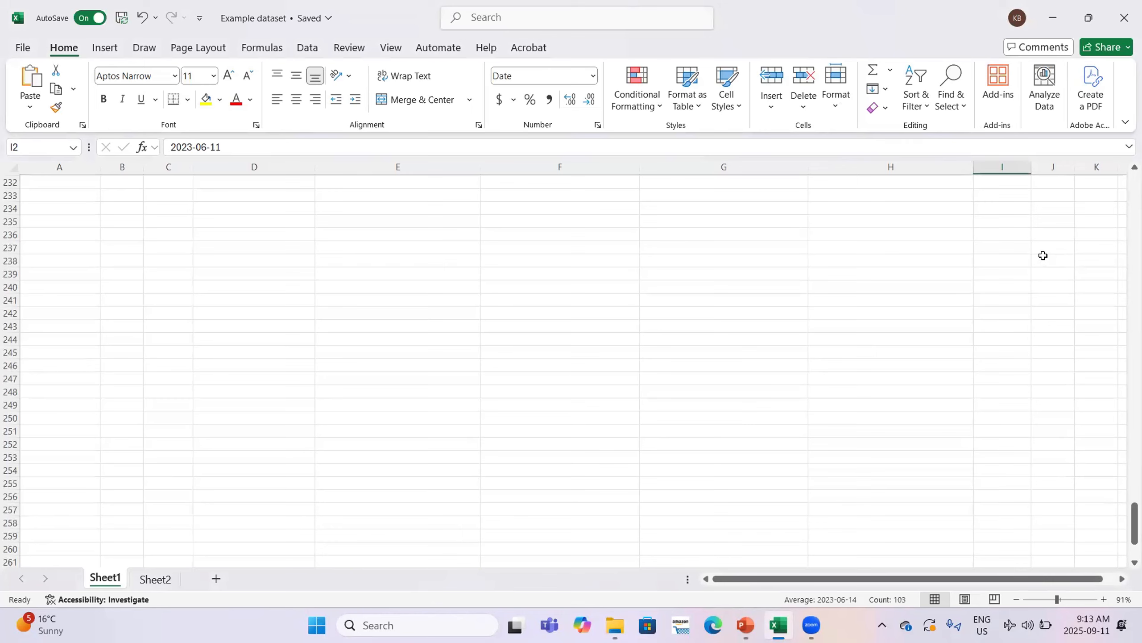
Select the medication lists in column G from G2 down to row 104
scroll(861, 254, up, 20)
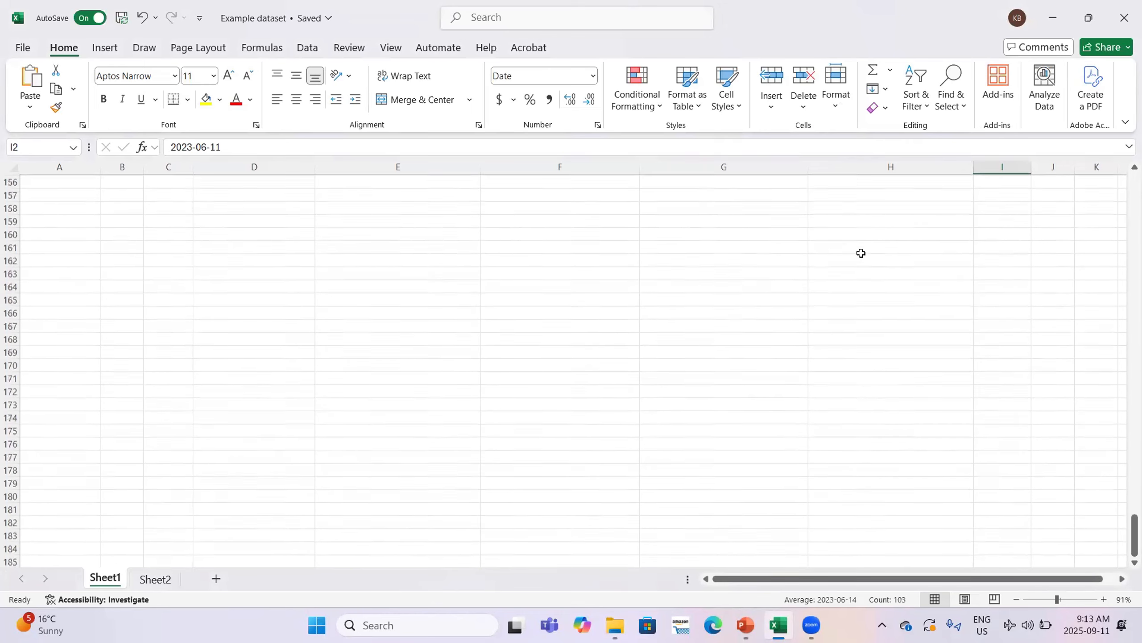
scroll(861, 253, up, 20)
click(724, 194)
key(ctrl+shift+Down)
Run Text to Columns on the medications, Delimited by Comma, with destination column J
click(307, 47)
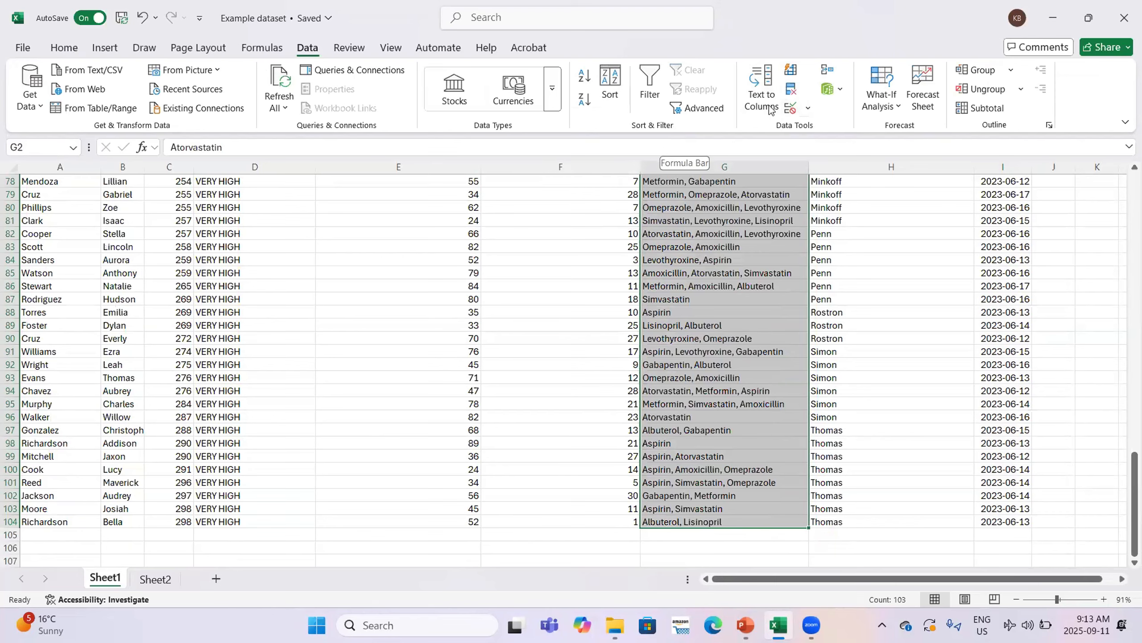
click(760, 95)
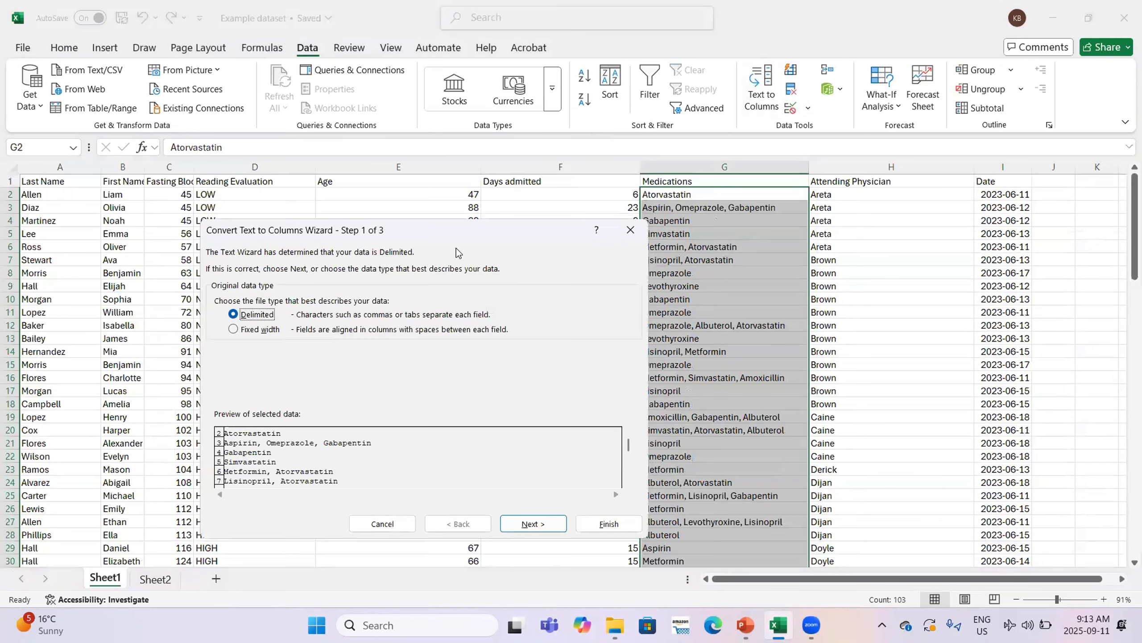
click(533, 523)
click(219, 320)
click(534, 523)
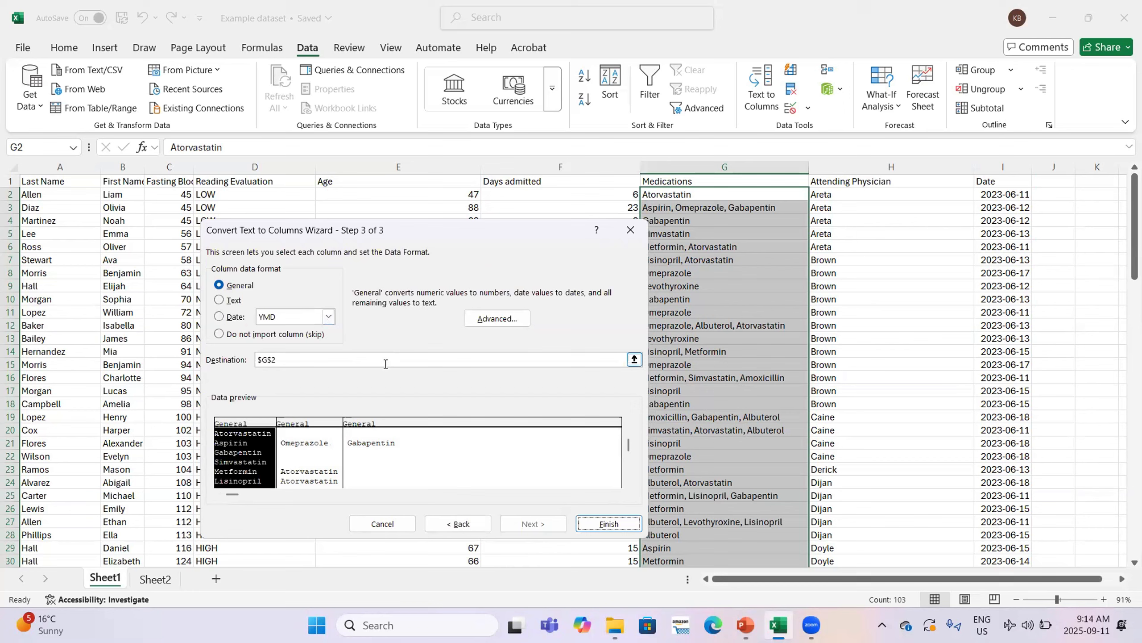
click(271, 359)
click(1053, 194)
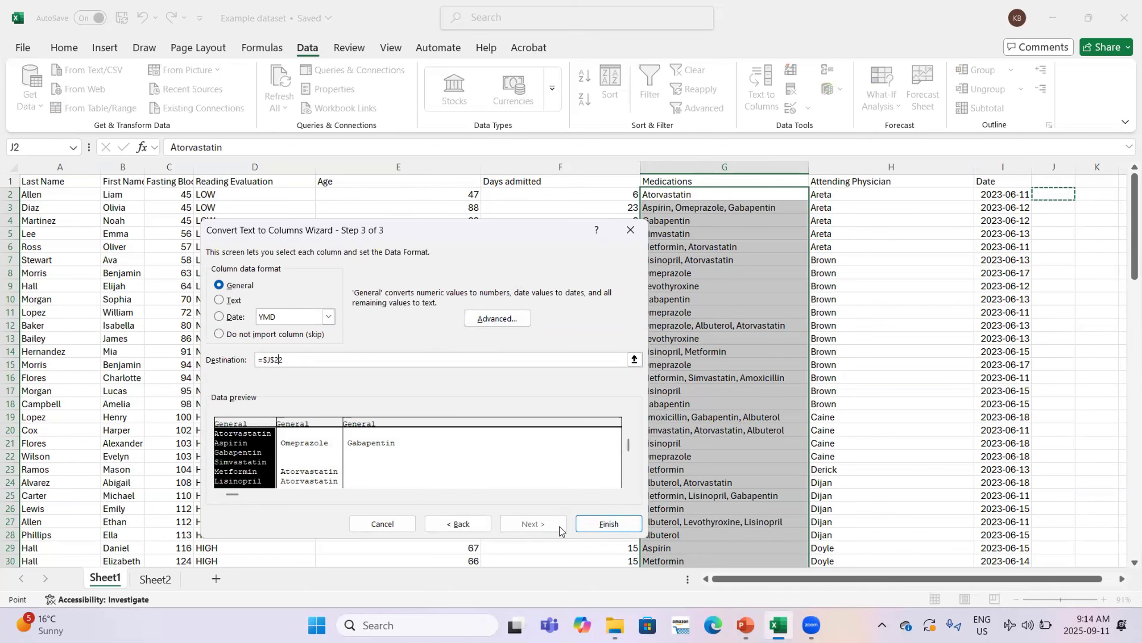
Finish the split, then cut and delete the misplaced medication names in columns J–M
click(605, 522)
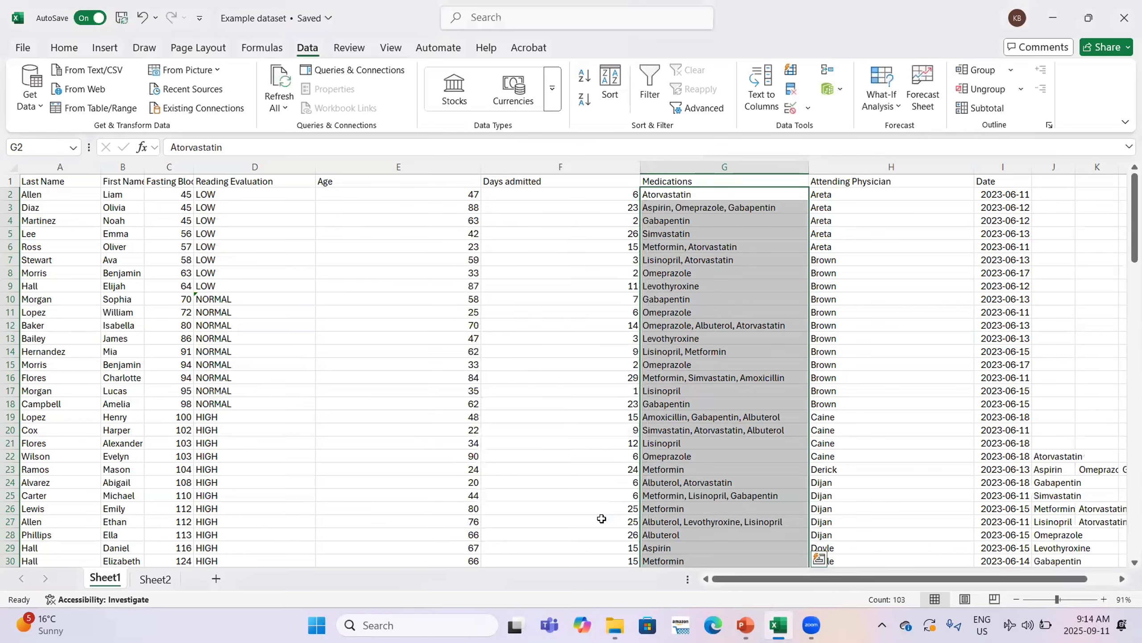
scroll(1030, 322, down, 2)
drag(1036, 333, 1093, 515)
scroll(1093, 514, up, 20)
right_click(1021, 240)
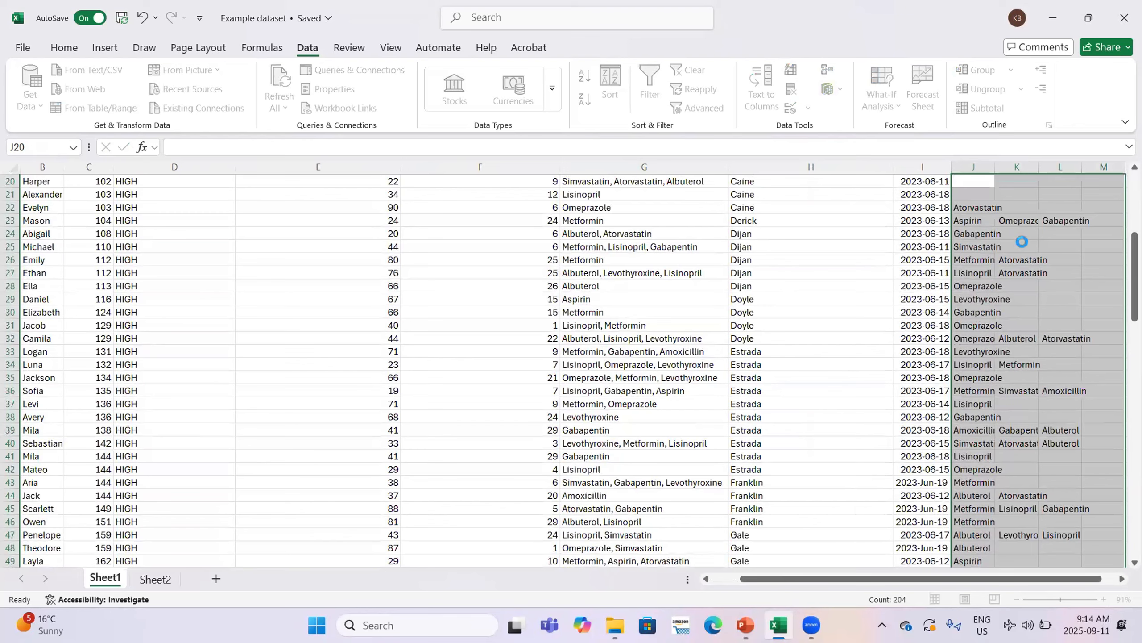
click(906, 127)
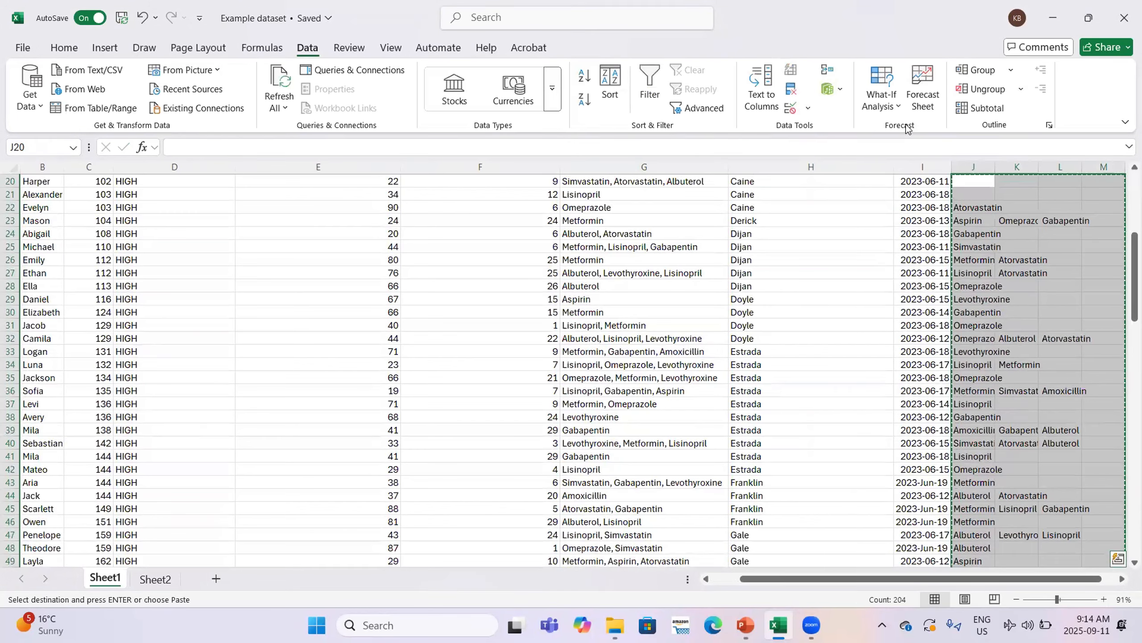
key(Delete)
Reselect the medication lists from G2 down to the last row
scroll(738, 205, up, 6)
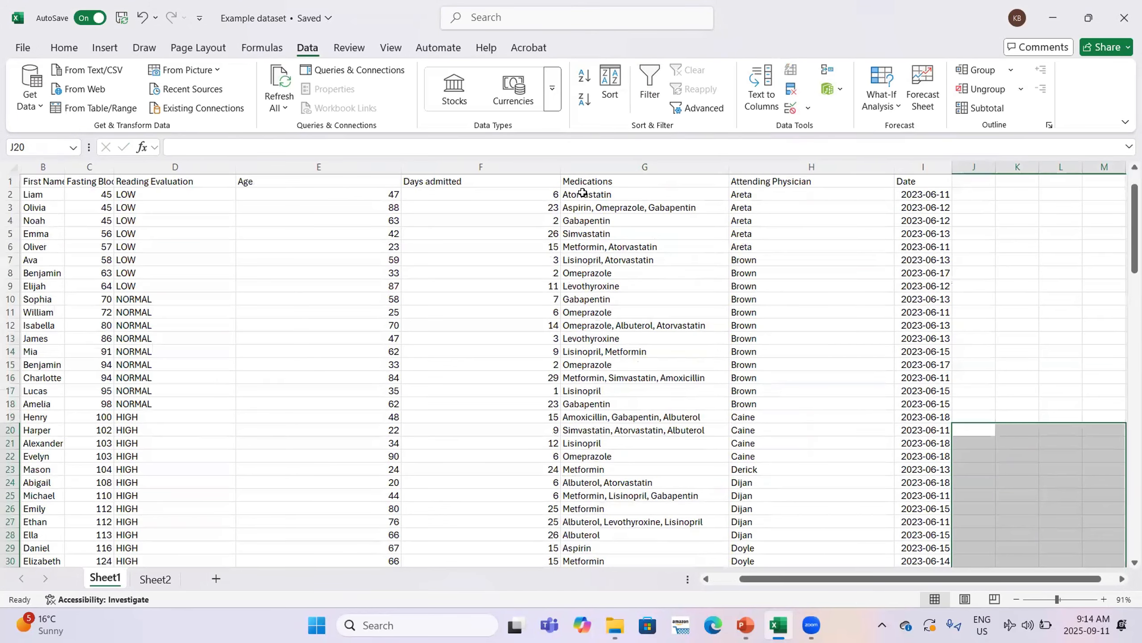
click(585, 195)
key(ctrl+shift+Down)
Split the medications by comma into columns starting at $J$2, then autofit column J
click(764, 100)
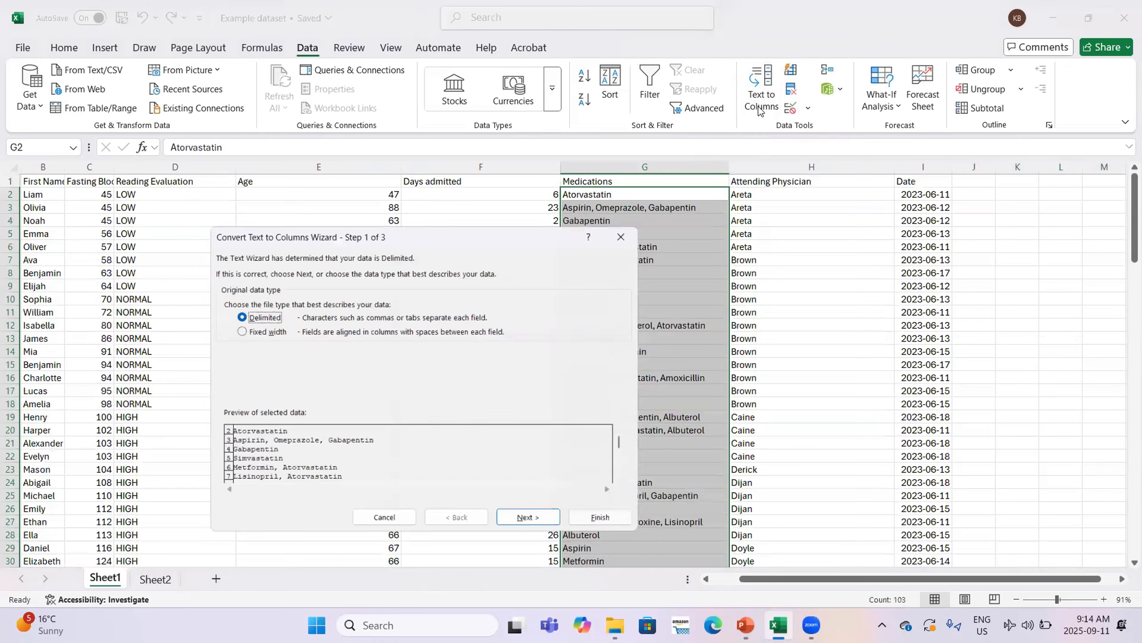
click(534, 524)
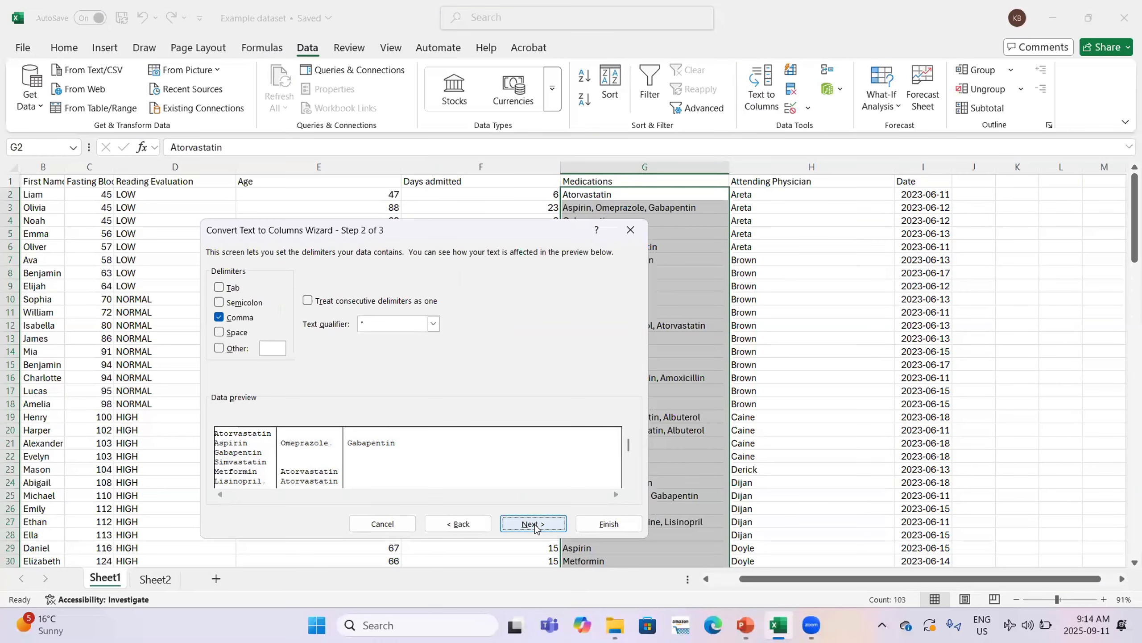
click(534, 523)
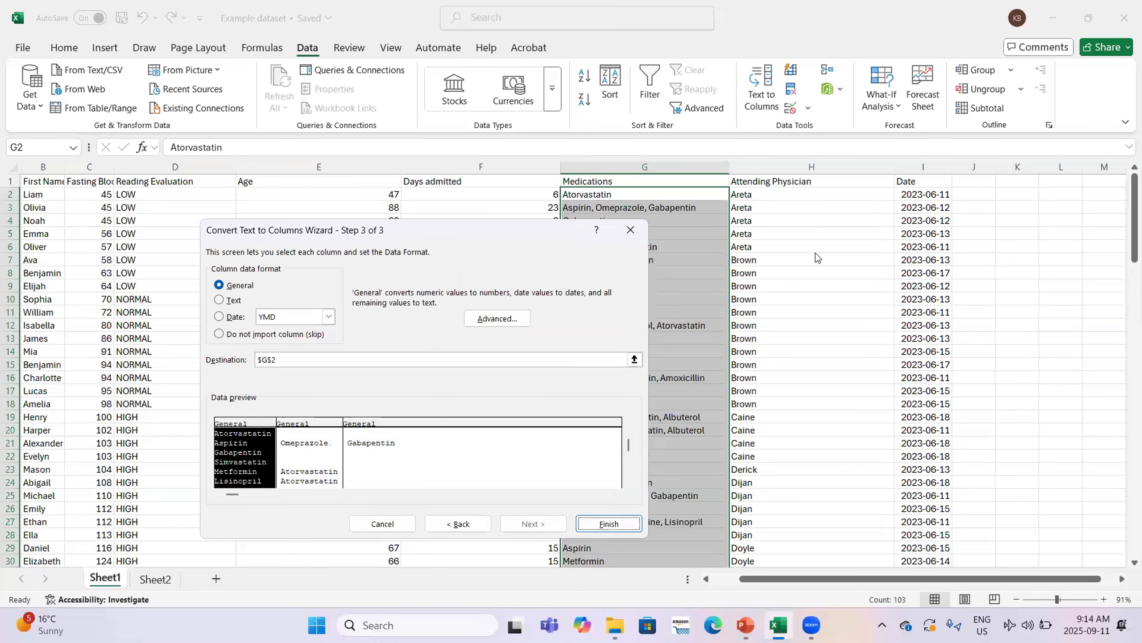
click(441, 359)
click(974, 195)
click(609, 523)
double_click(996, 168)
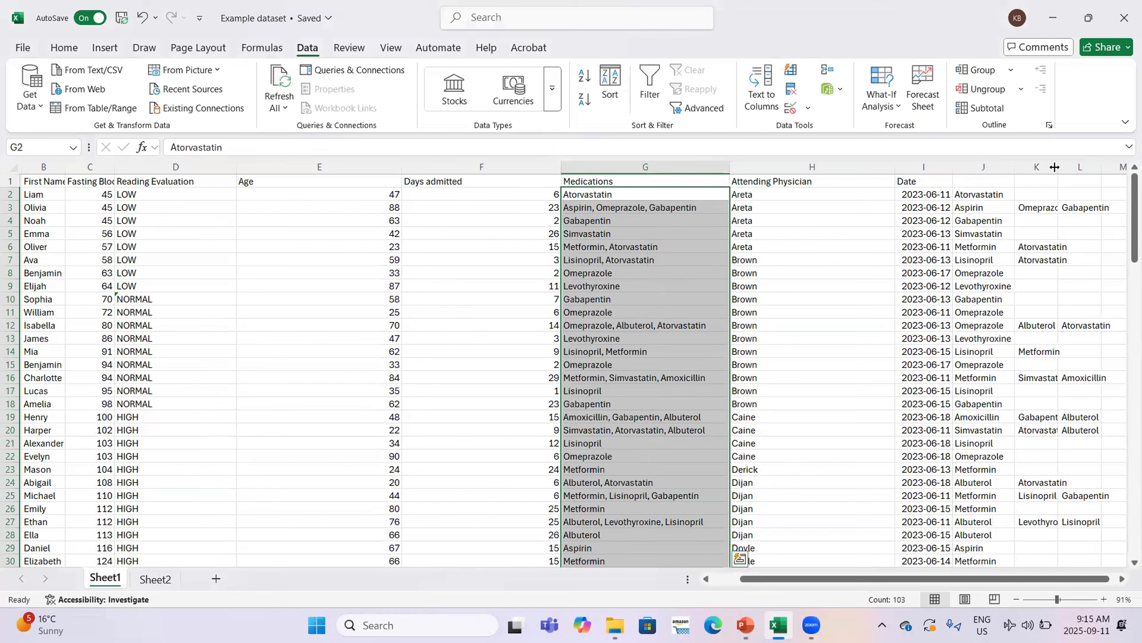
Autofit column K to the medication names and clear the column selection
double_click(1055, 168)
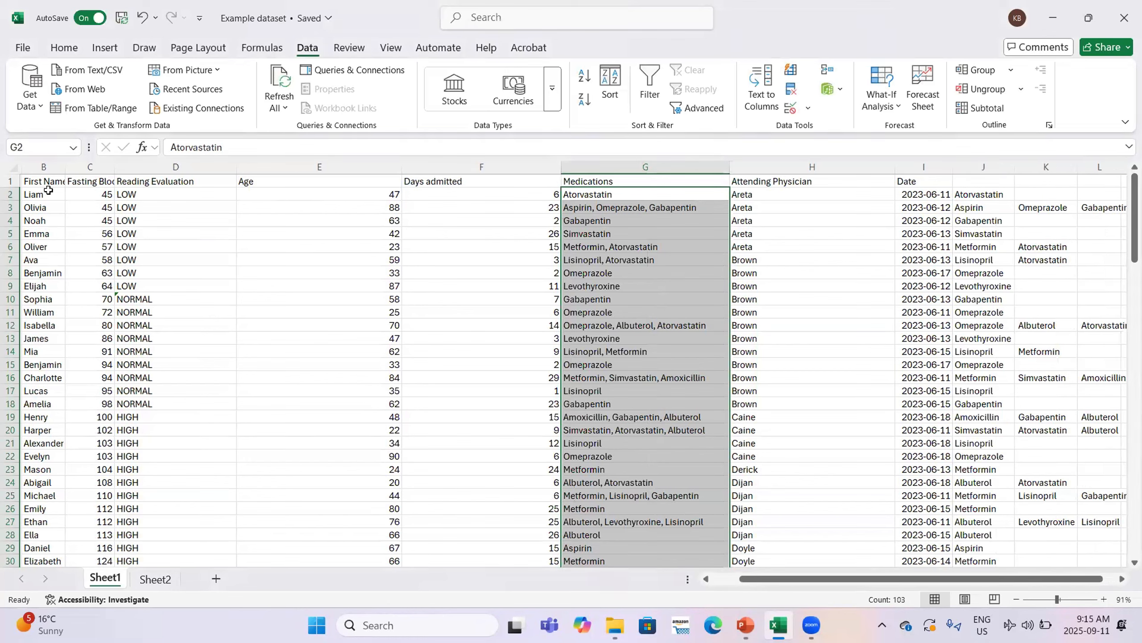
scroll(842, 195, right, 3)
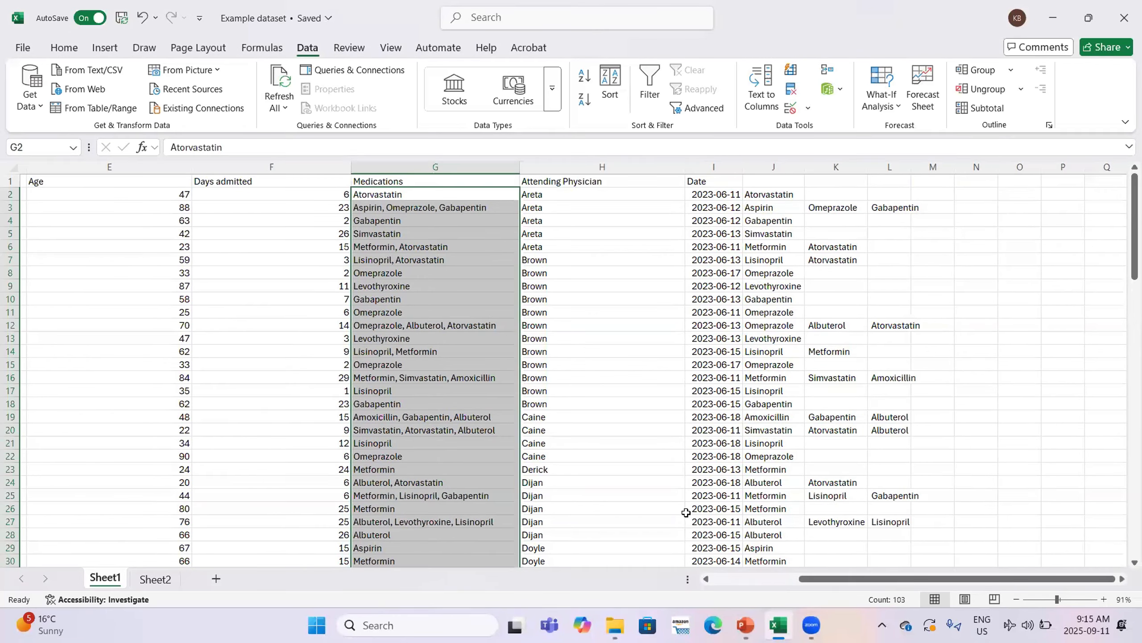
scroll(686, 513, left, 5)
click(399, 285)
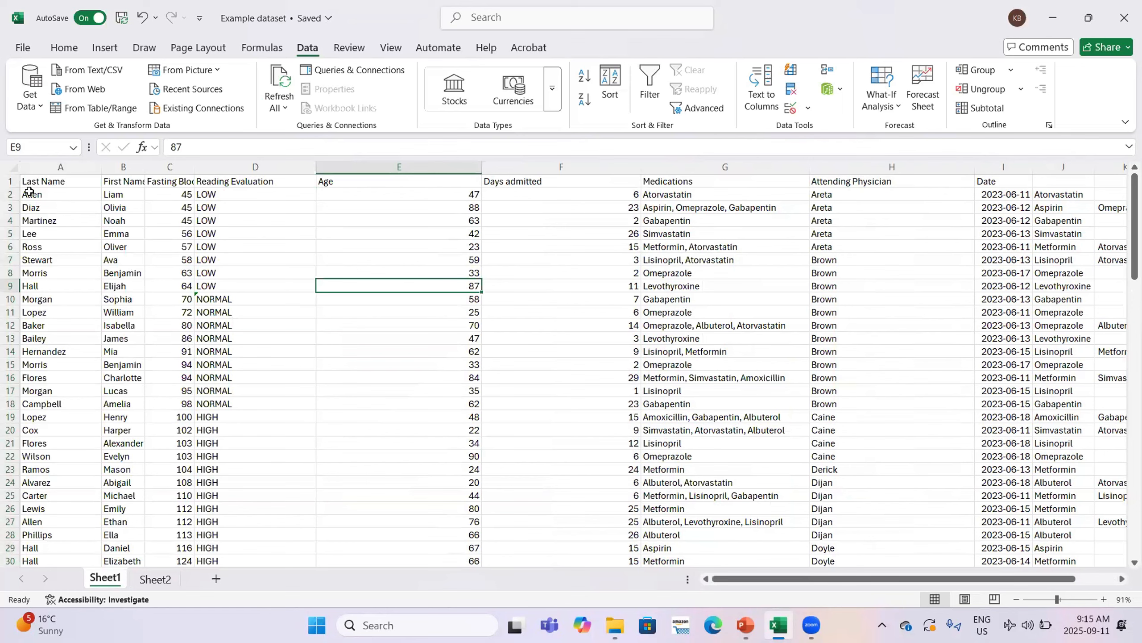
Select the patient records A2:H104 and start a Duplicate Values highlighting rule
drag(31, 194, 634, 222)
drag(346, 341, 844, 534)
click(64, 48)
click(636, 94)
mouse_move(679, 130)
click(828, 304)
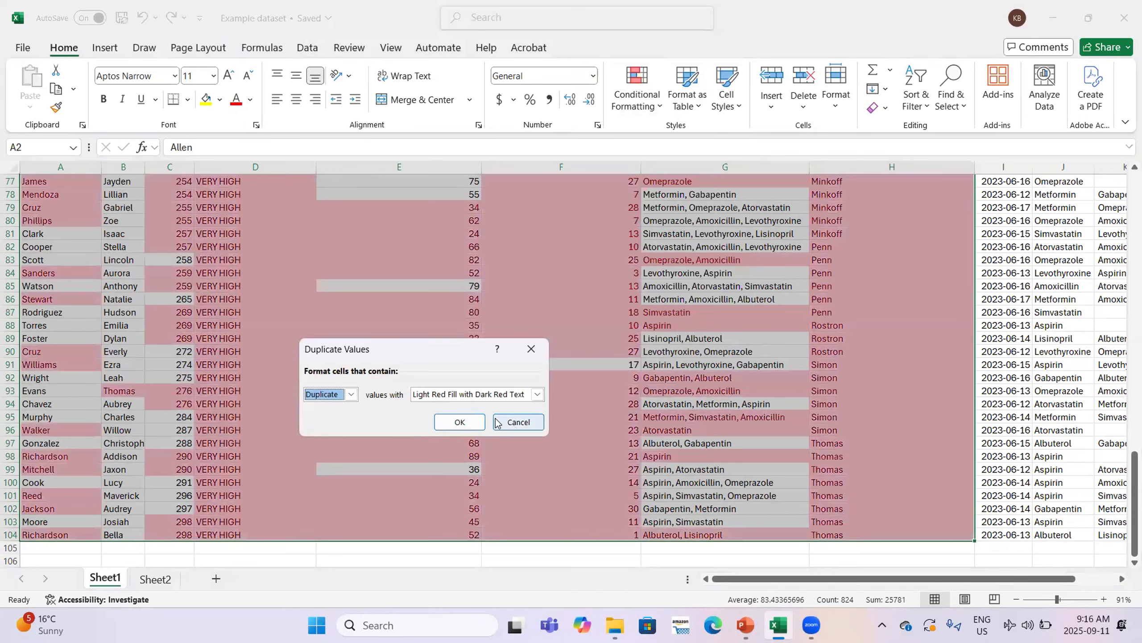
Apply Light Red Fill with Dark Red Text to duplicates and review the flagged rows
click(462, 421)
scroll(284, 316, up, 20)
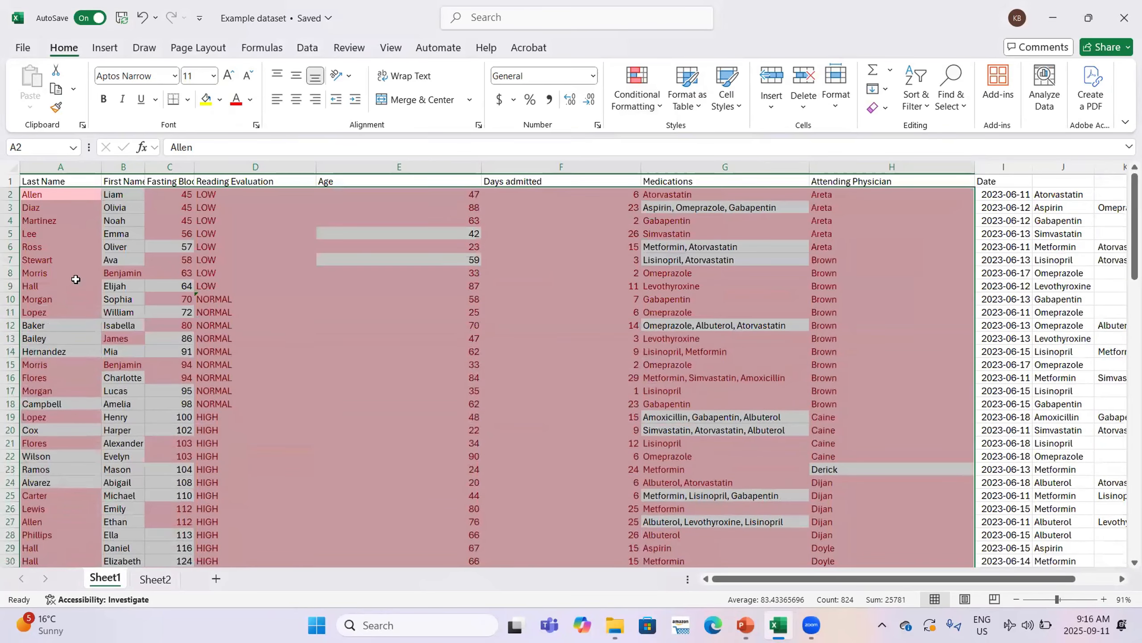
scroll(97, 376, down, 2)
scroll(112, 392, down, 3)
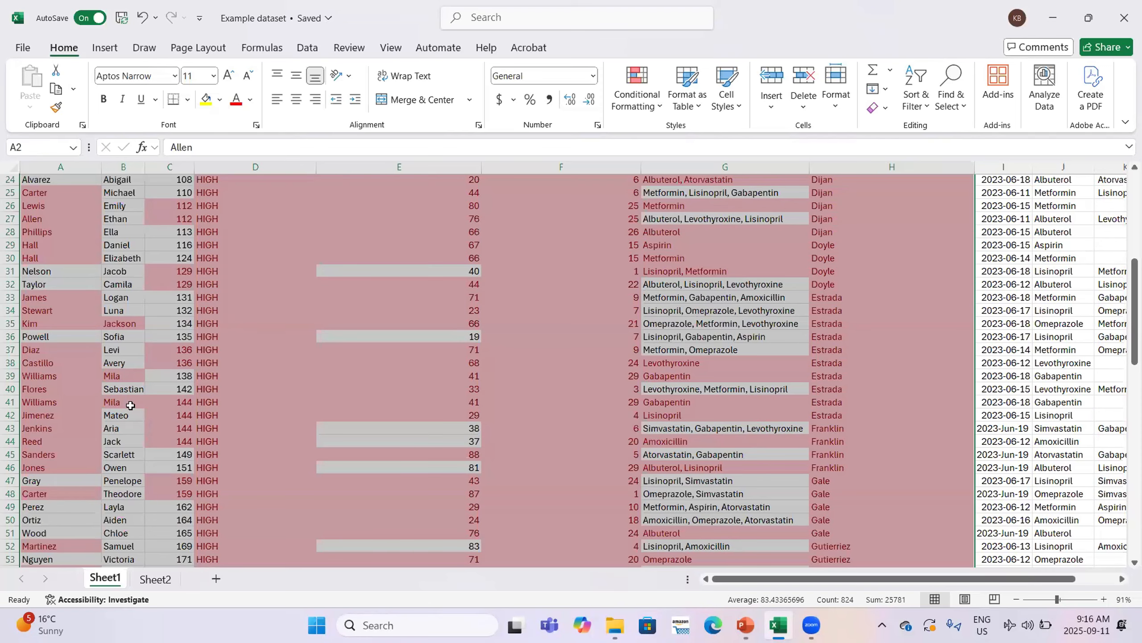
scroll(131, 406, down, 10)
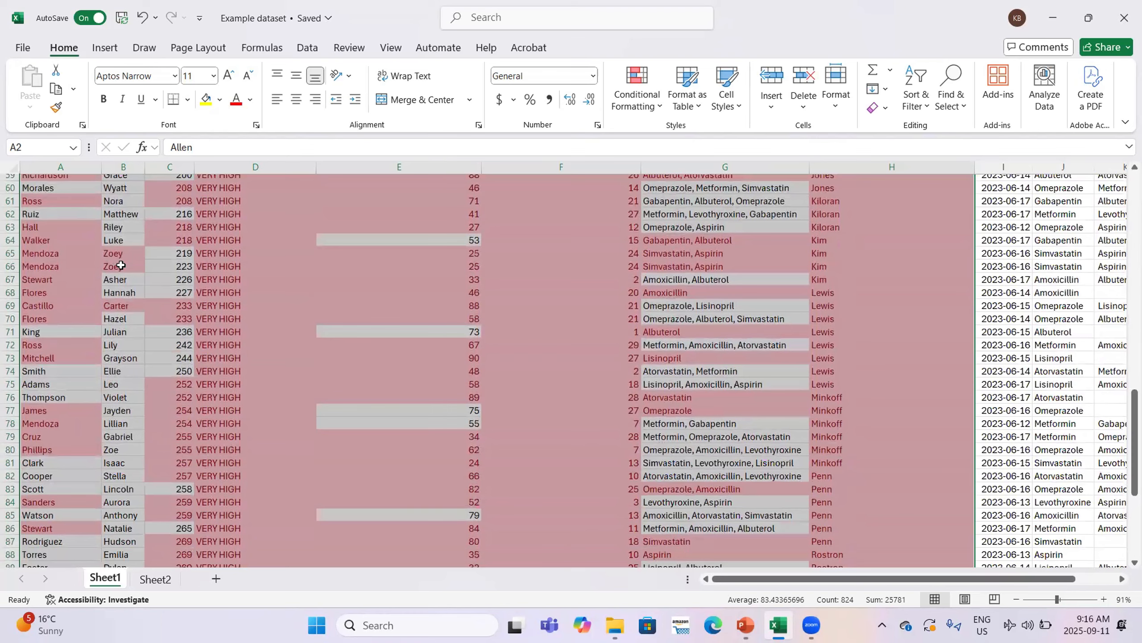
scroll(209, 346, down, 1)
scroll(209, 346, up, 1)
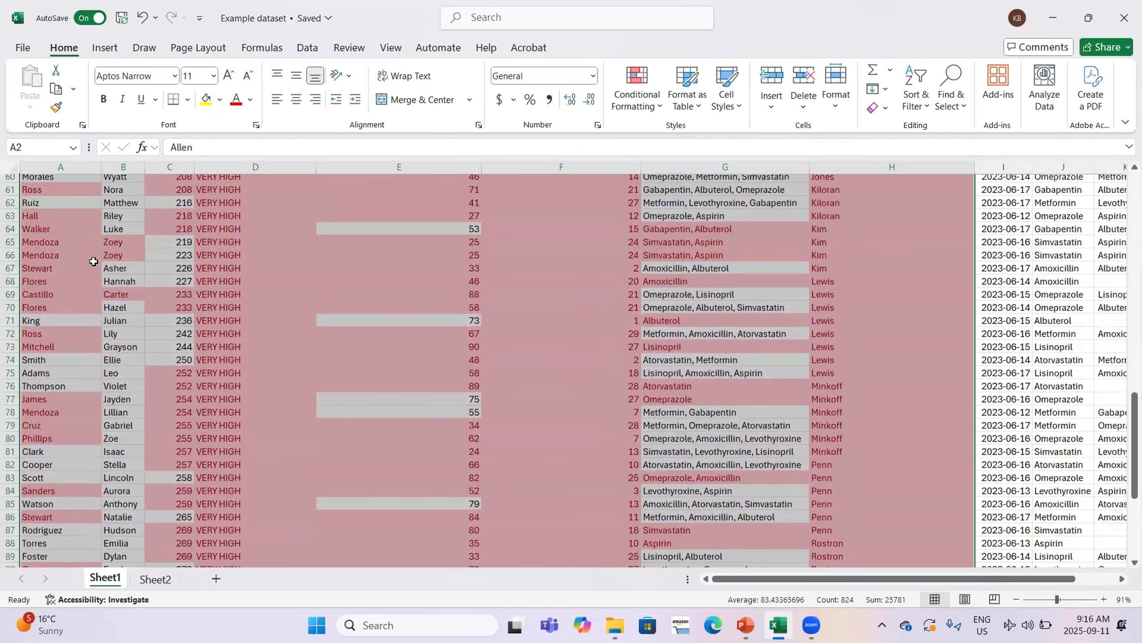
scroll(721, 255, right, 4)
scroll(722, 266, up, 8)
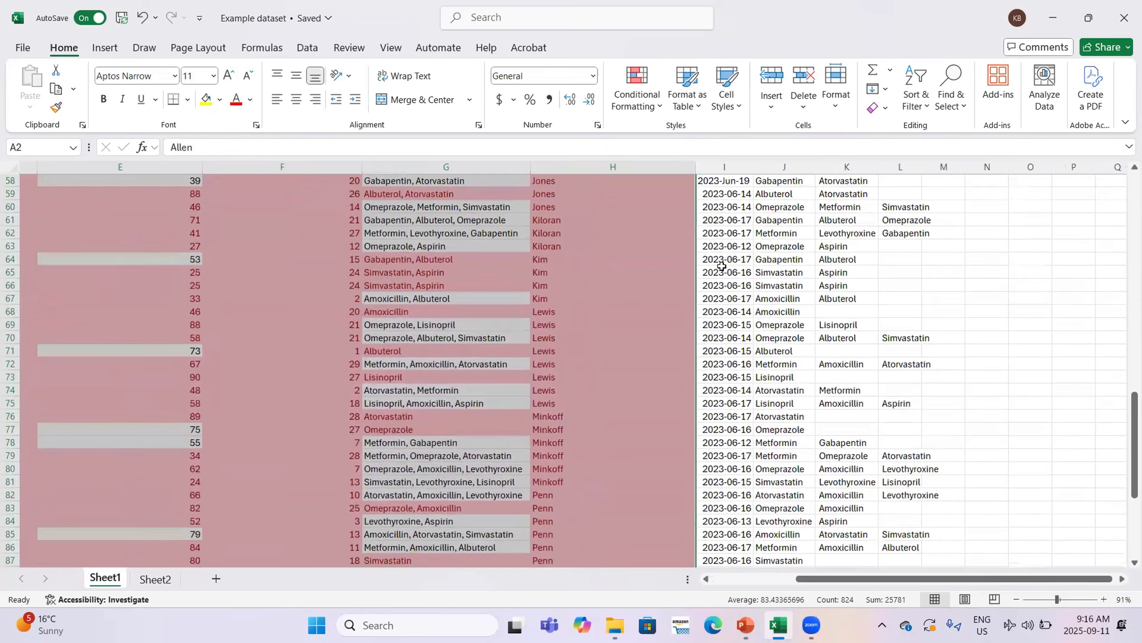
scroll(721, 266, up, 12)
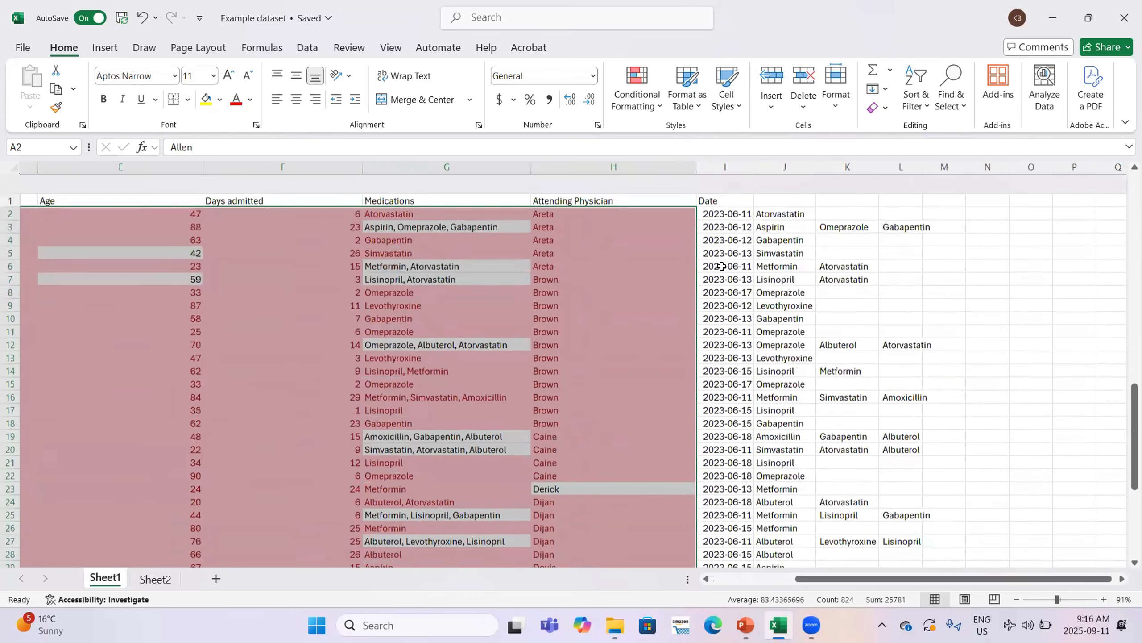
scroll(722, 266, down, 10)
scroll(643, 395, down, 2)
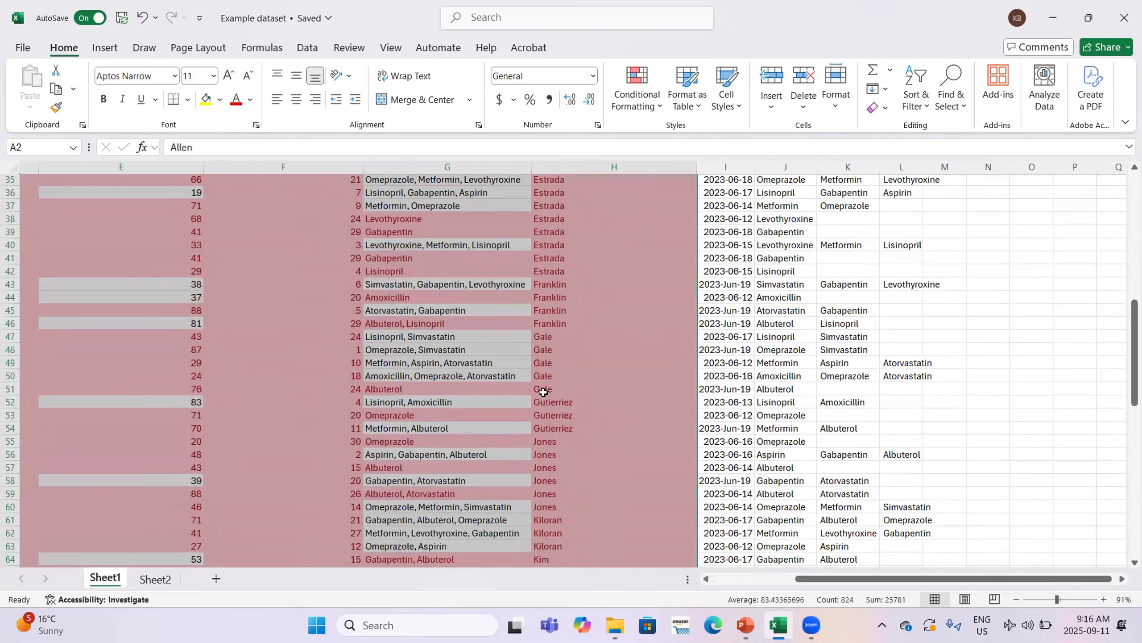
scroll(543, 390, left, 4)
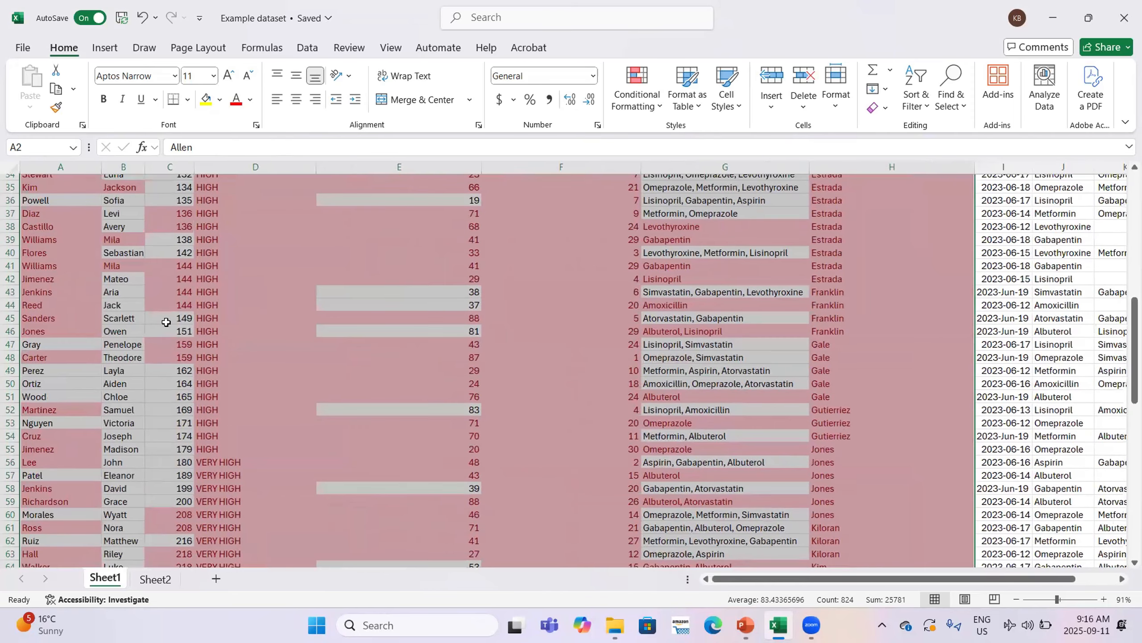
Select the duplicated patient entry in row 65
scroll(80, 336, down, 2)
click(57, 498)
right_click(57, 498)
Select duplicated rows 65–66, then cancel the move menu leaving them in place
click(9, 499)
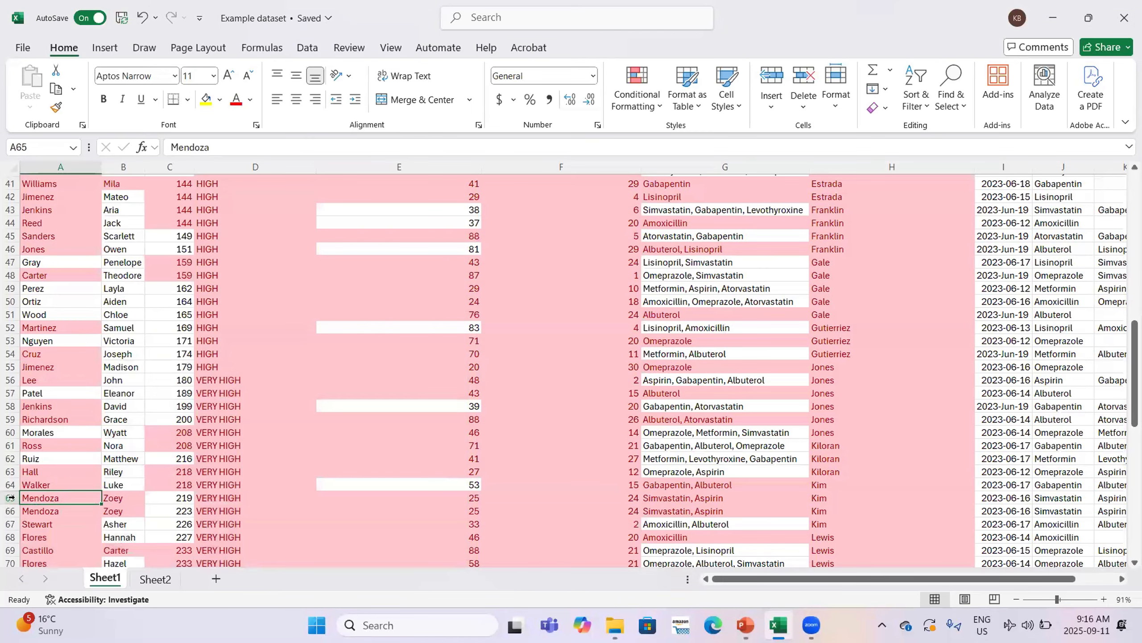
drag(9, 497, 9, 511)
right_click(41, 517)
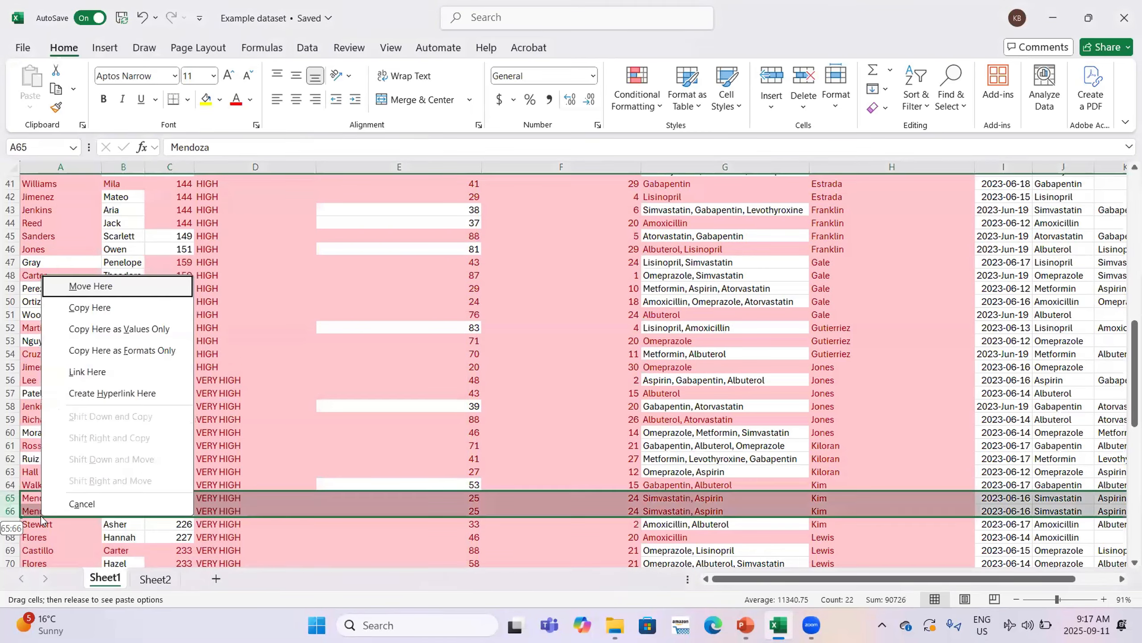
click(230, 511)
click(124, 458)
scroll(123, 459, up, 14)
Use Conditional Formatting > Clear Rules from Entire Sheet, then switch to the project presentation
click(637, 100)
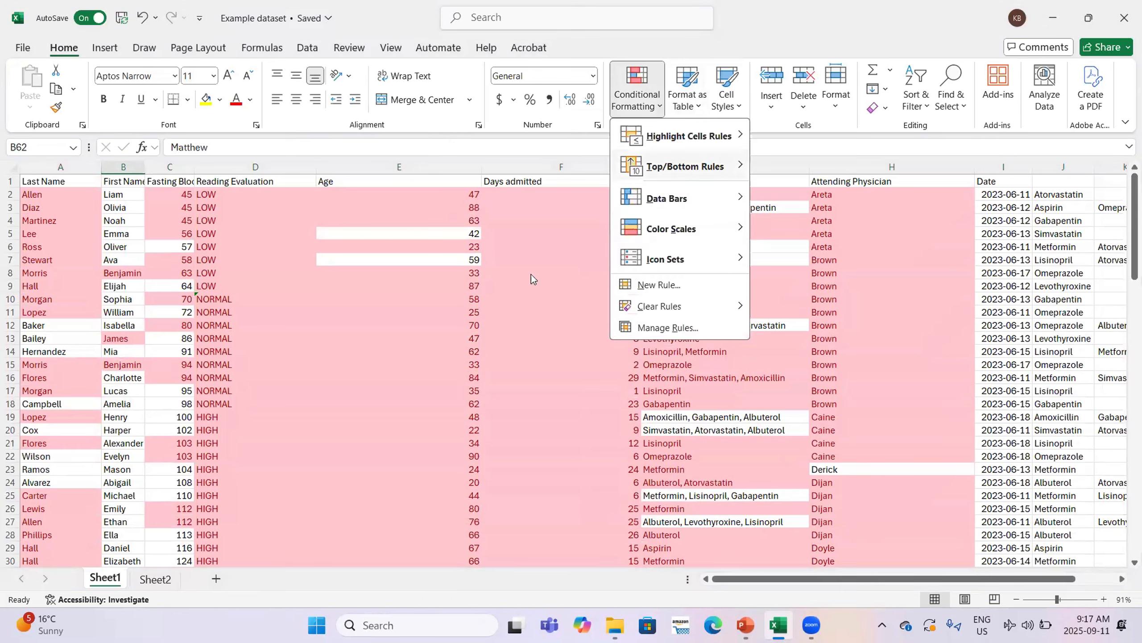
click(489, 278)
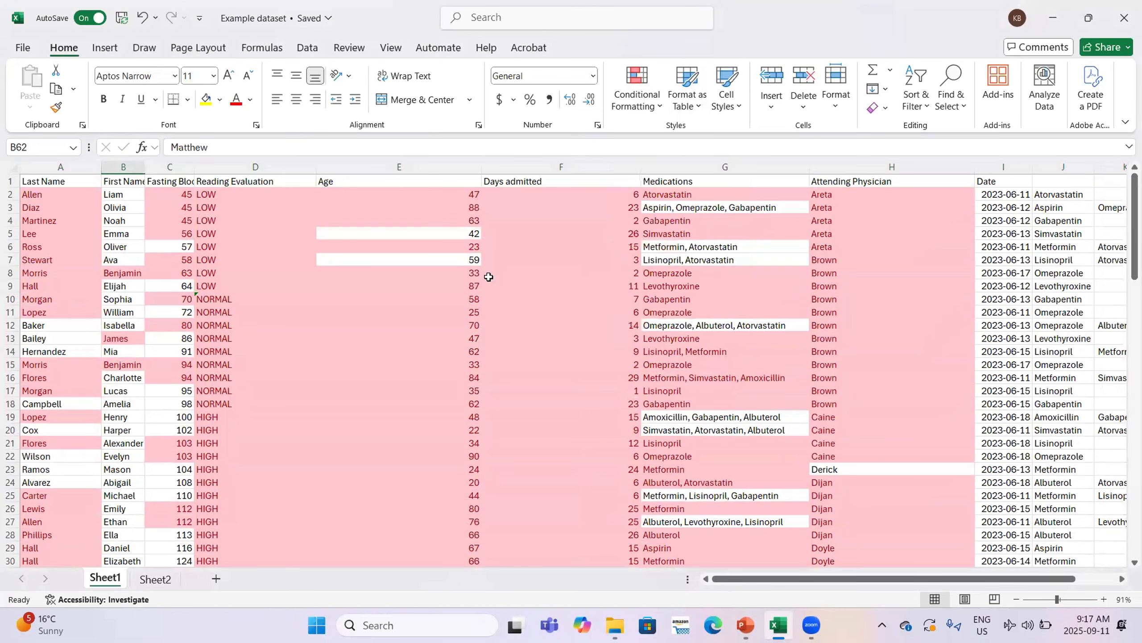
click(644, 99)
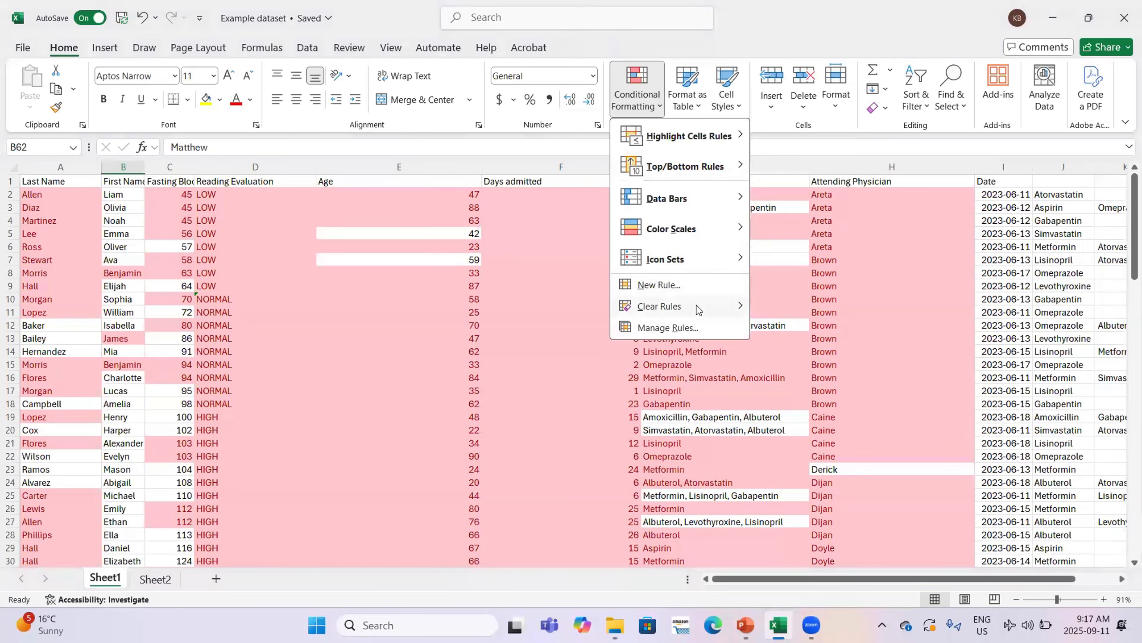
mouse_move(698, 310)
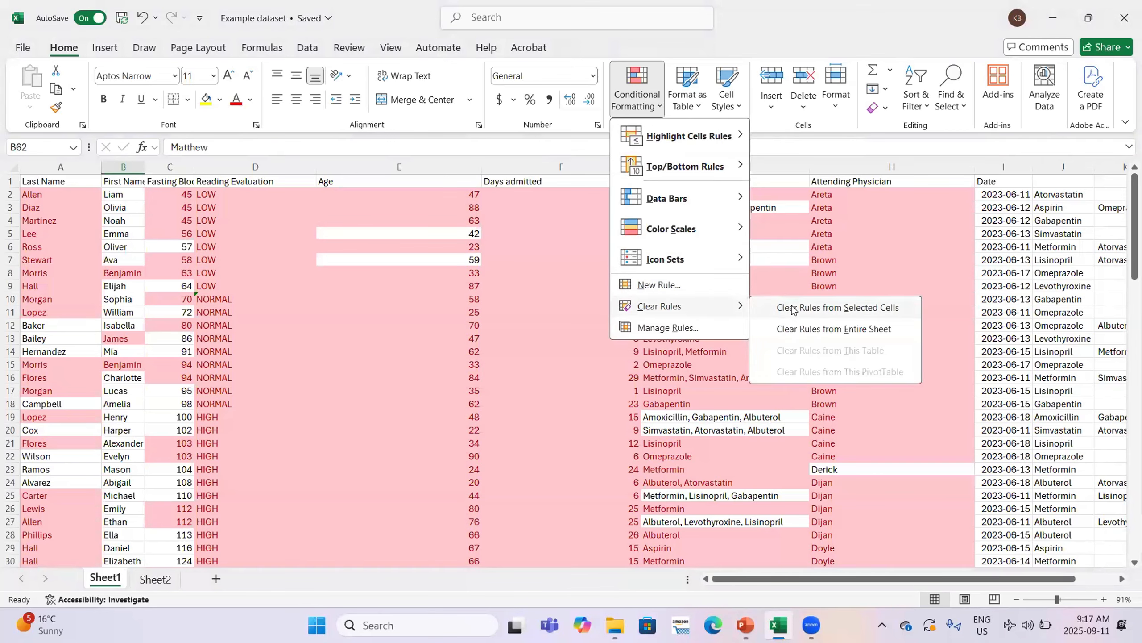
click(822, 333)
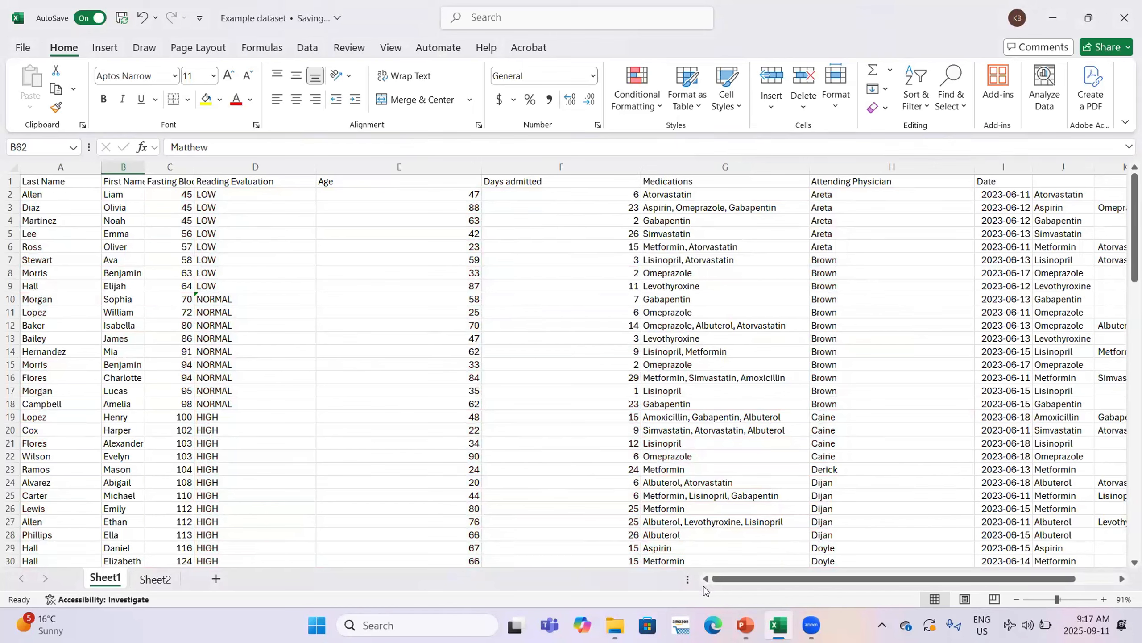
click(745, 626)
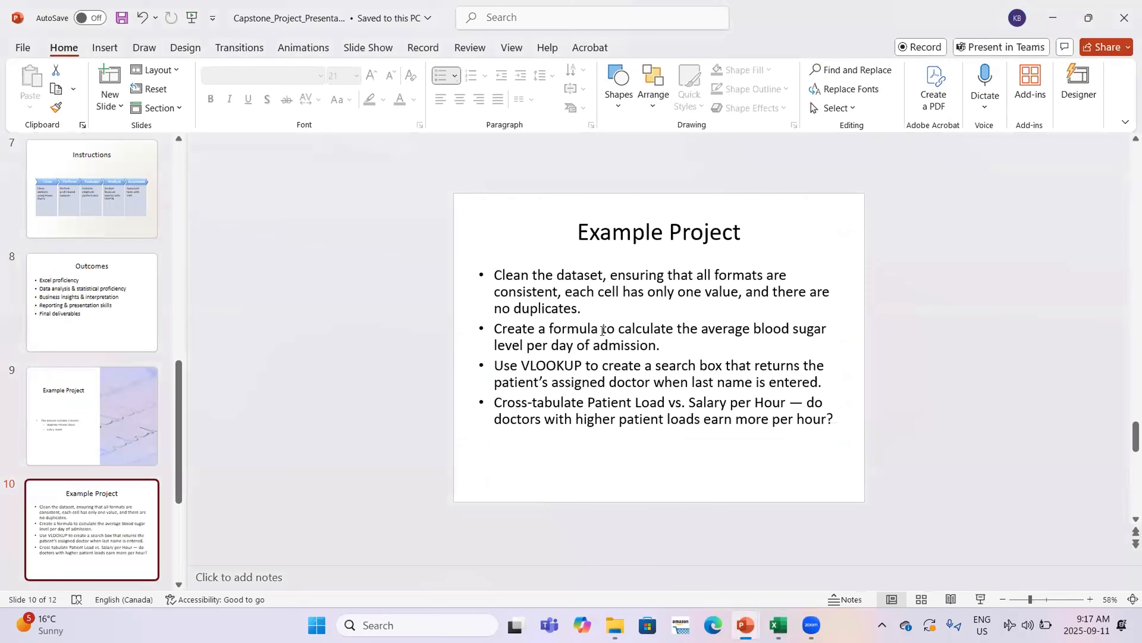
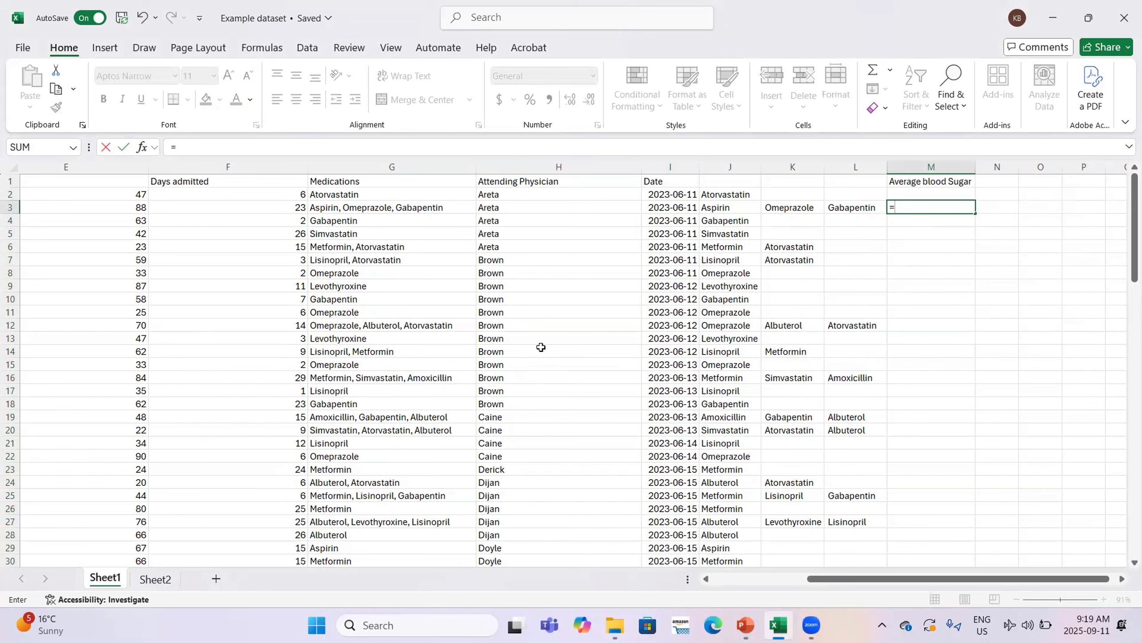
Start an AVERAGE formula in cell M3
text(Ave)
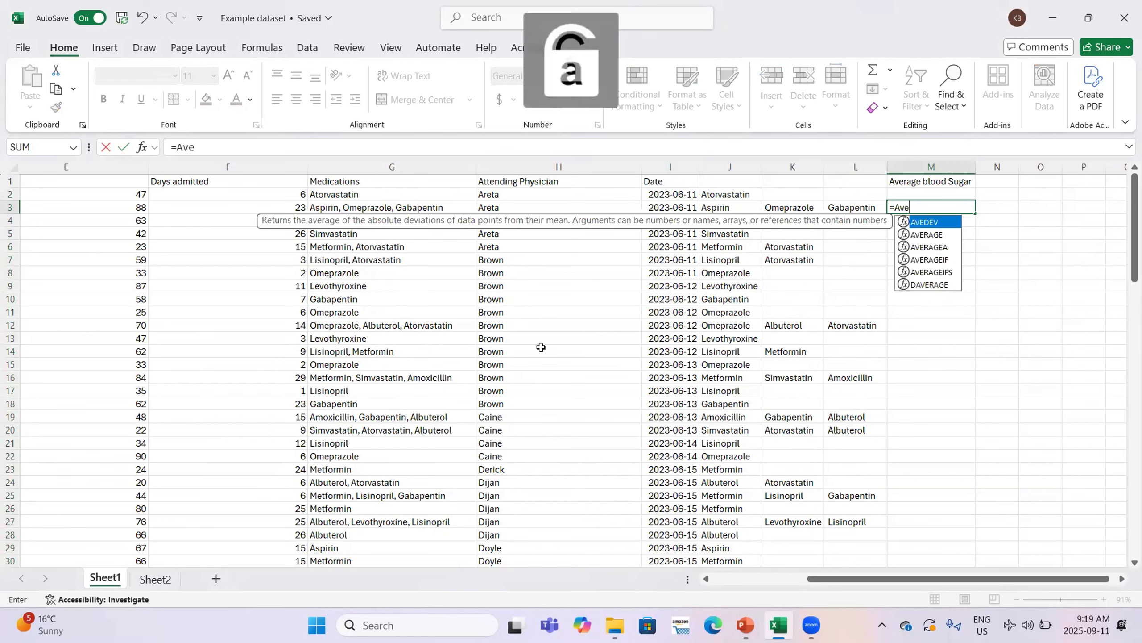
key(Return)
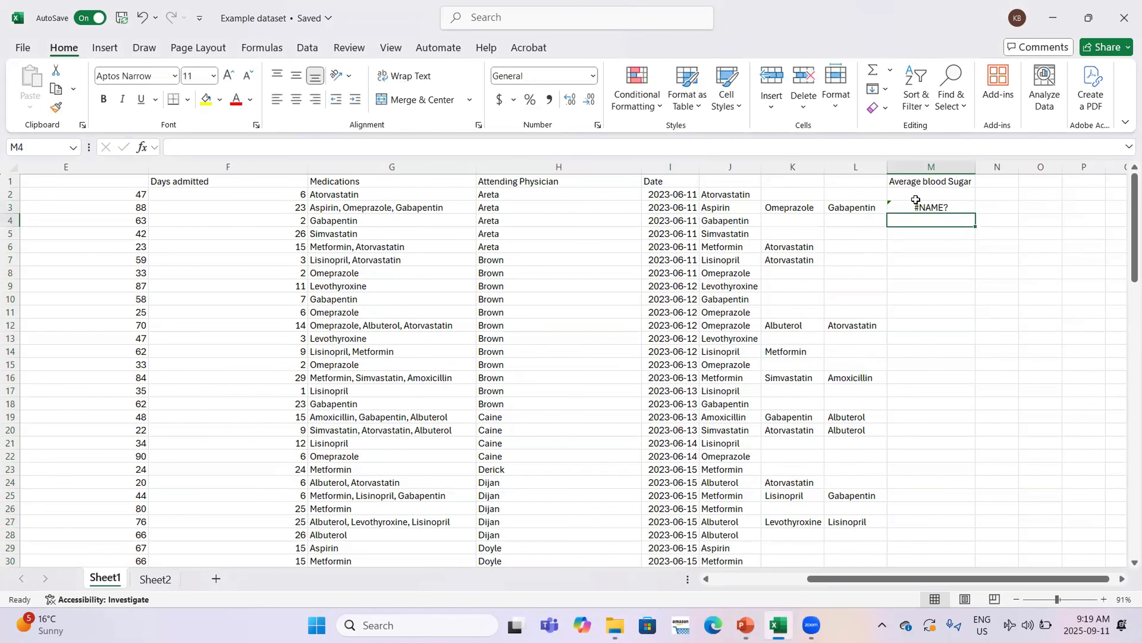
double_click(927, 207)
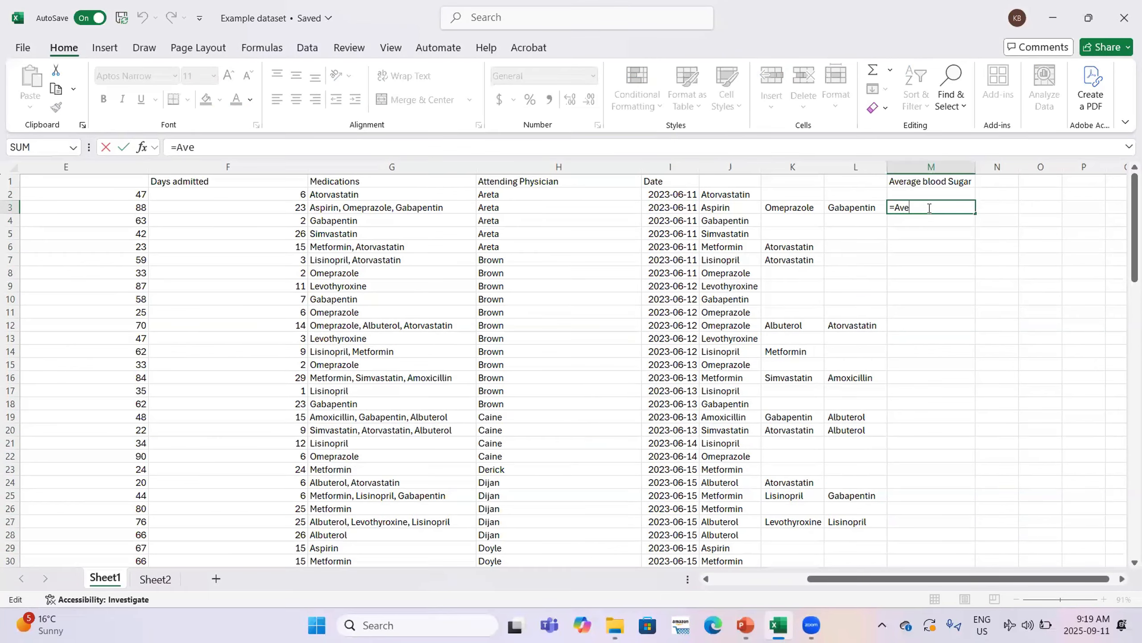
text(ra)
key(Tab)
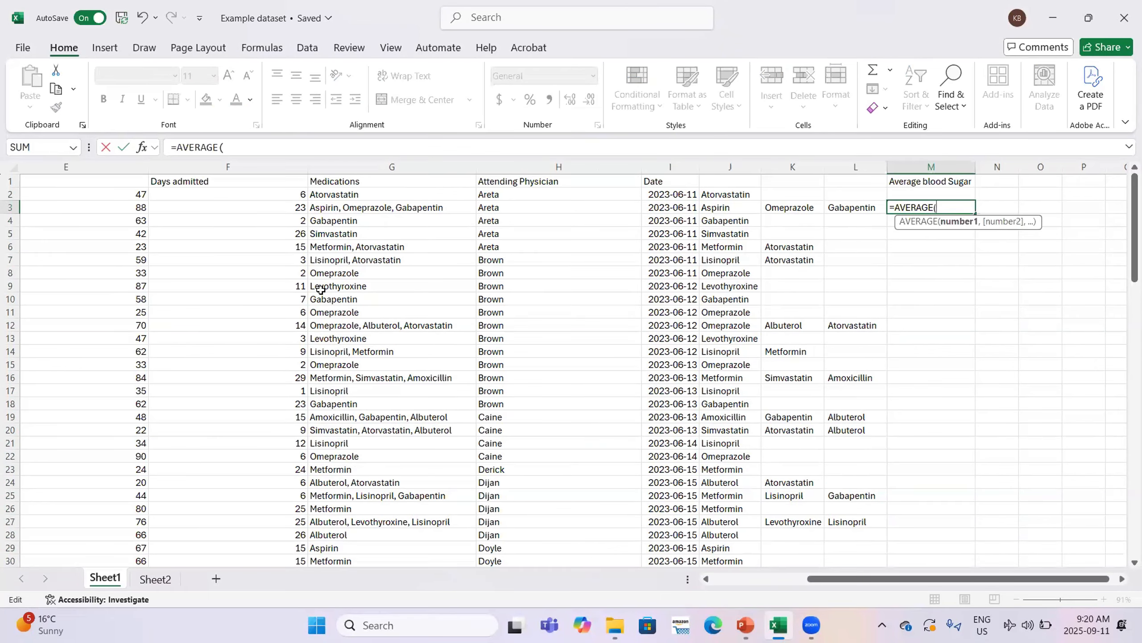
Average C2:C9 divided by 8 in M3, giving 6.765625
scroll(132, 198, left, 3)
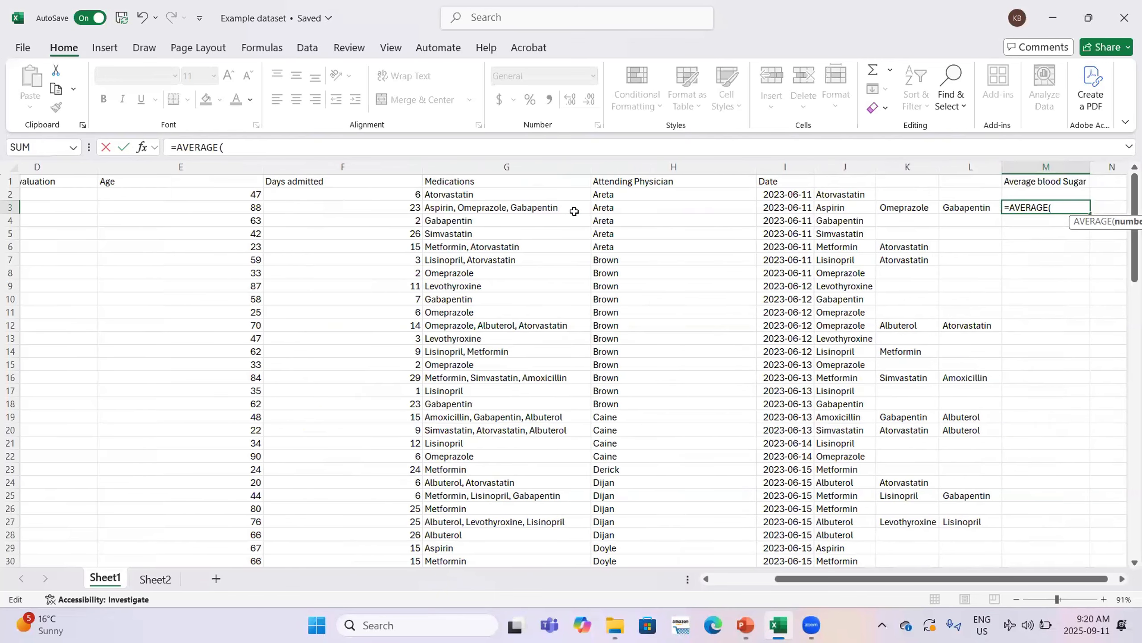
scroll(575, 211, left, 3)
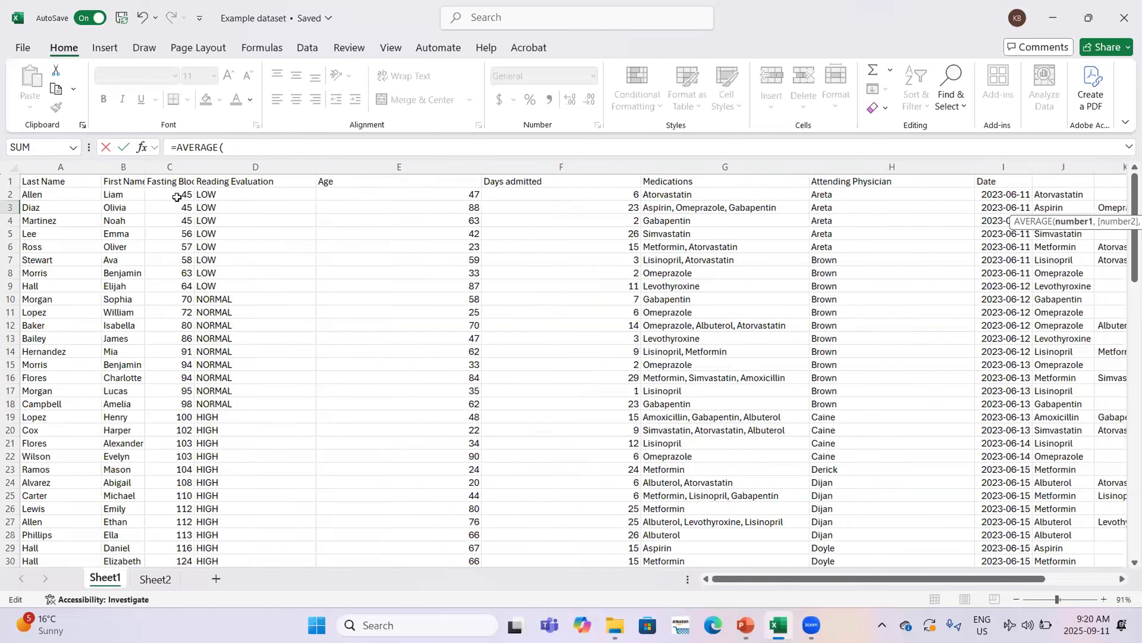
drag(177, 197, 185, 284)
click(224, 148)
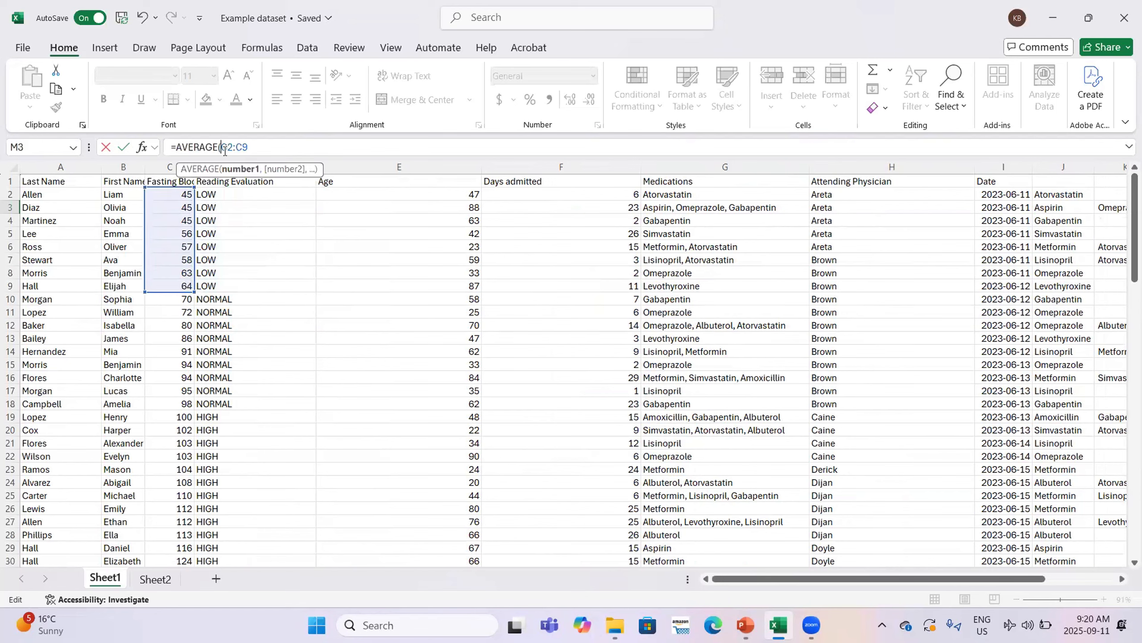
text(()
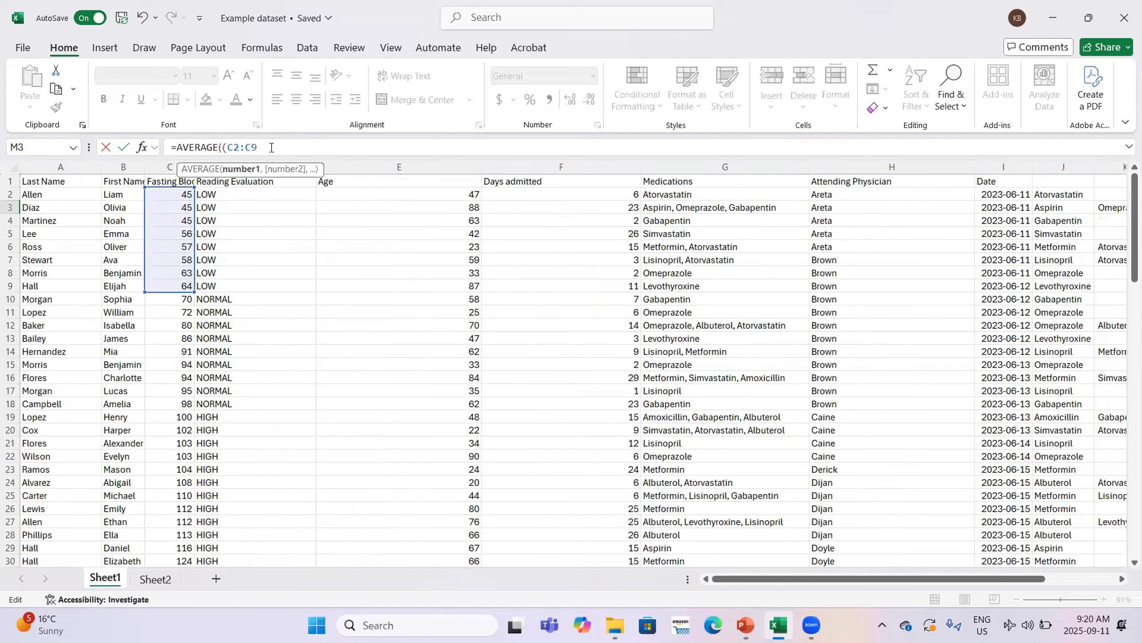
text()/)
text(8))
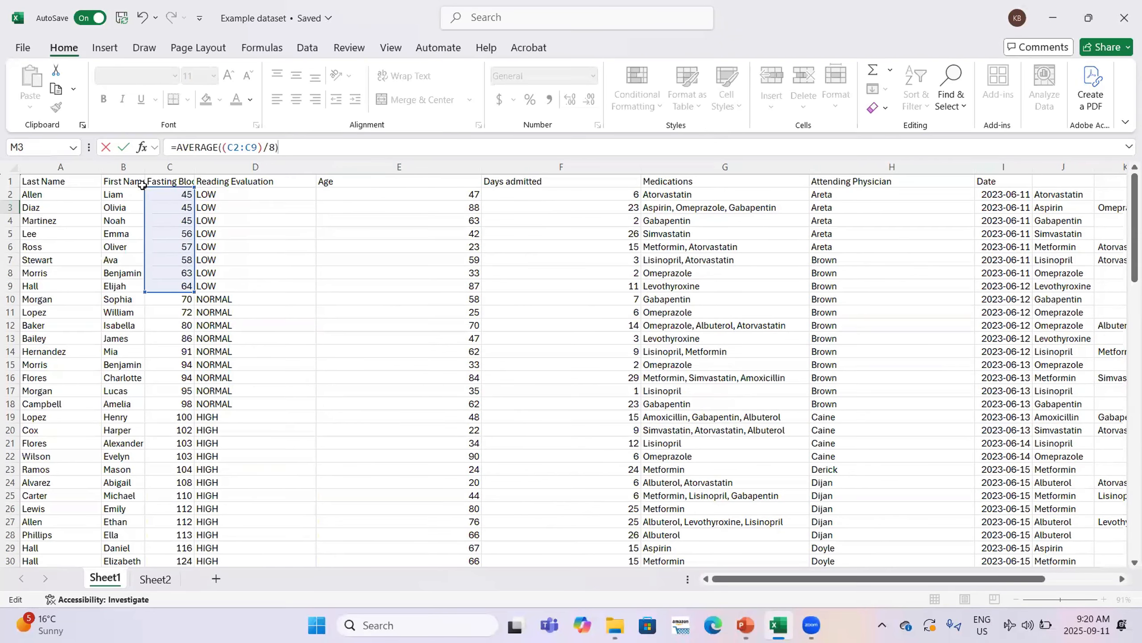
key(Return)
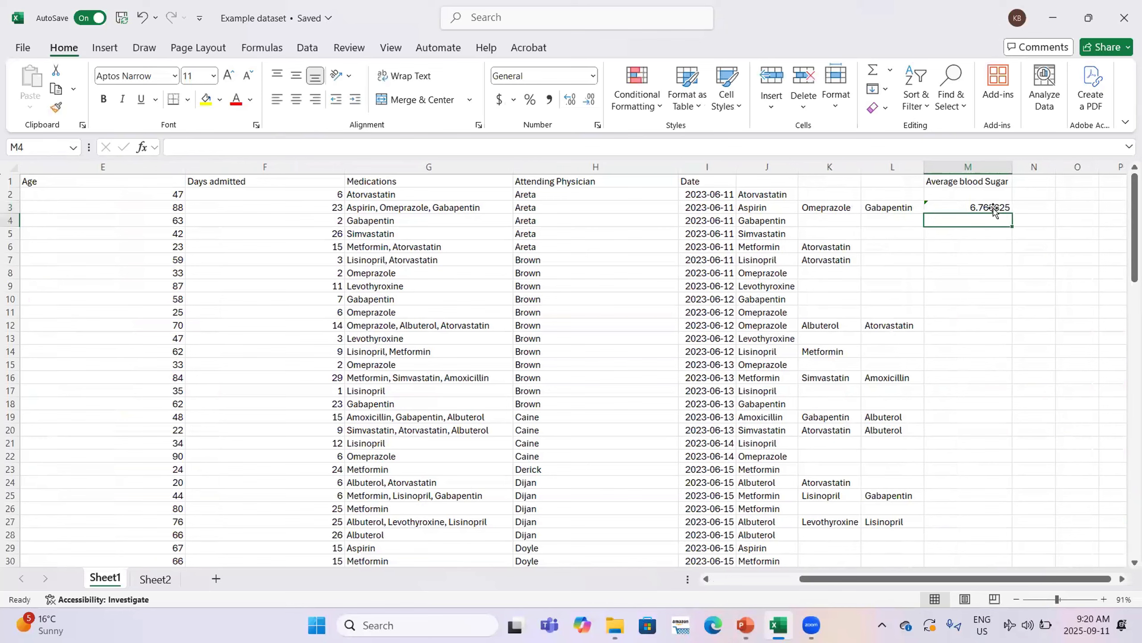
Correct the M3 average formula so it returns 49, then show the open PowerPoint windows
click(993, 209)
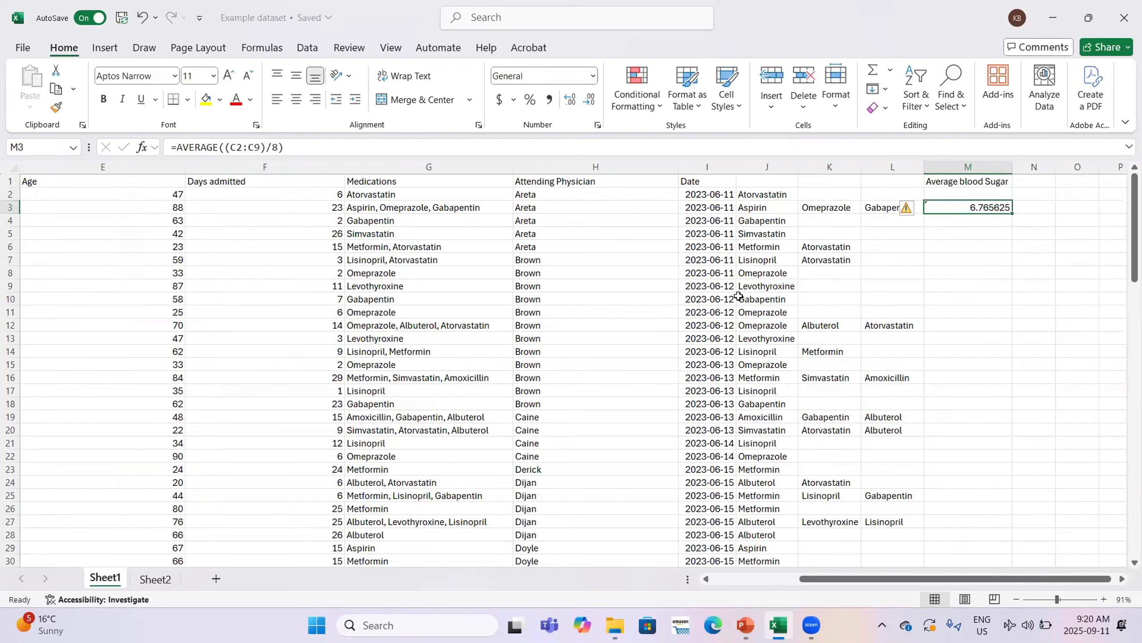
scroll(525, 303, down, 4)
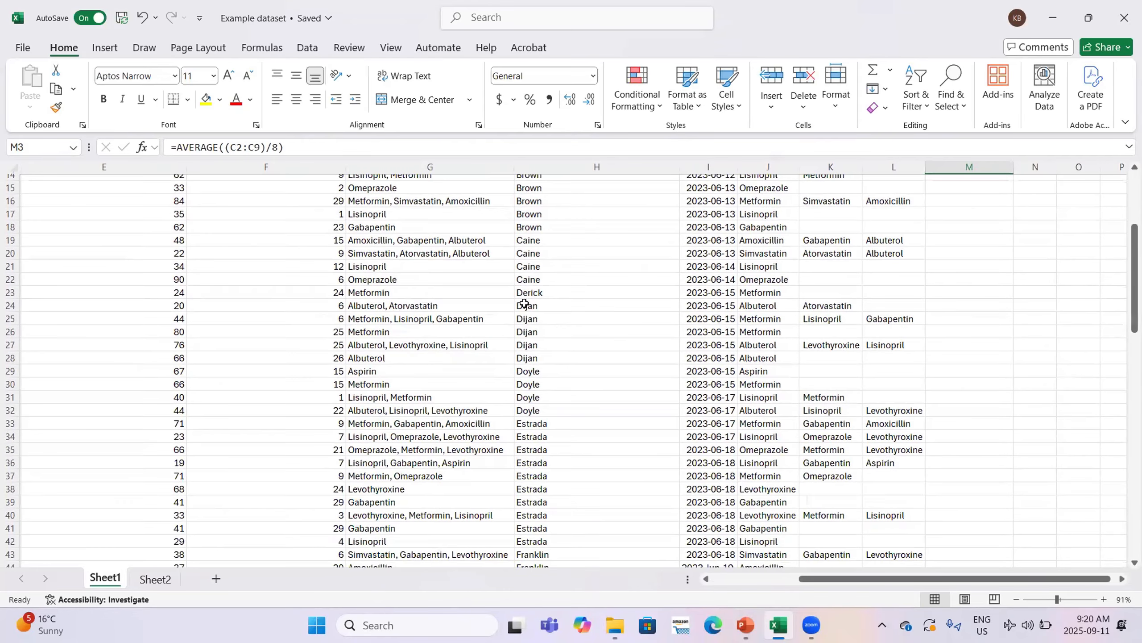
scroll(525, 304, left, 3)
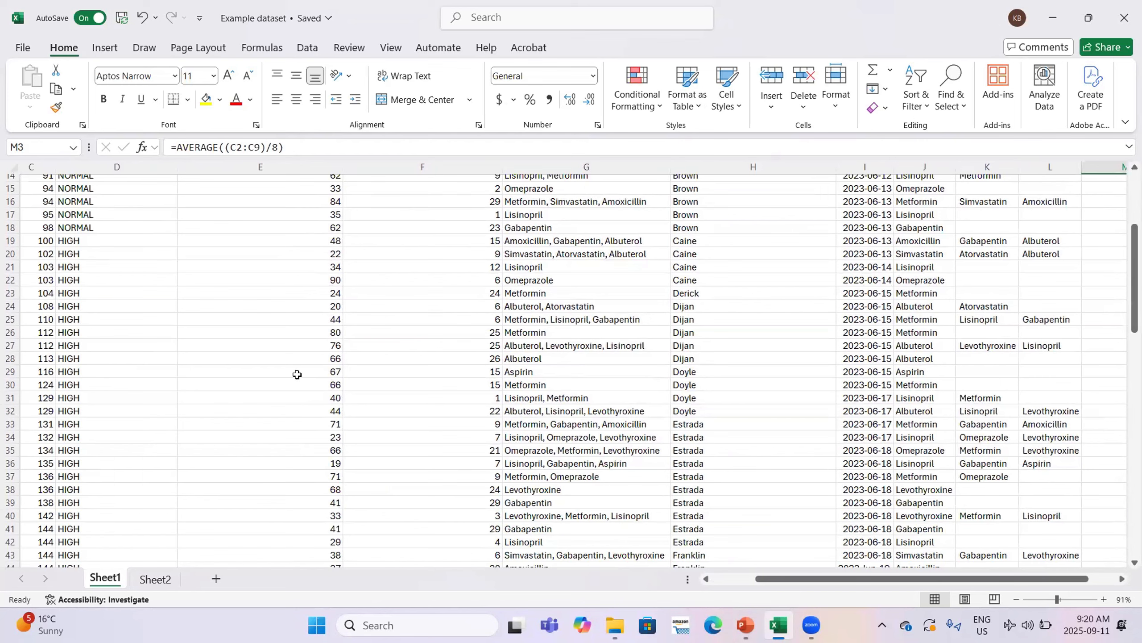
scroll(508, 381, right, 2)
scroll(508, 382, right, 1)
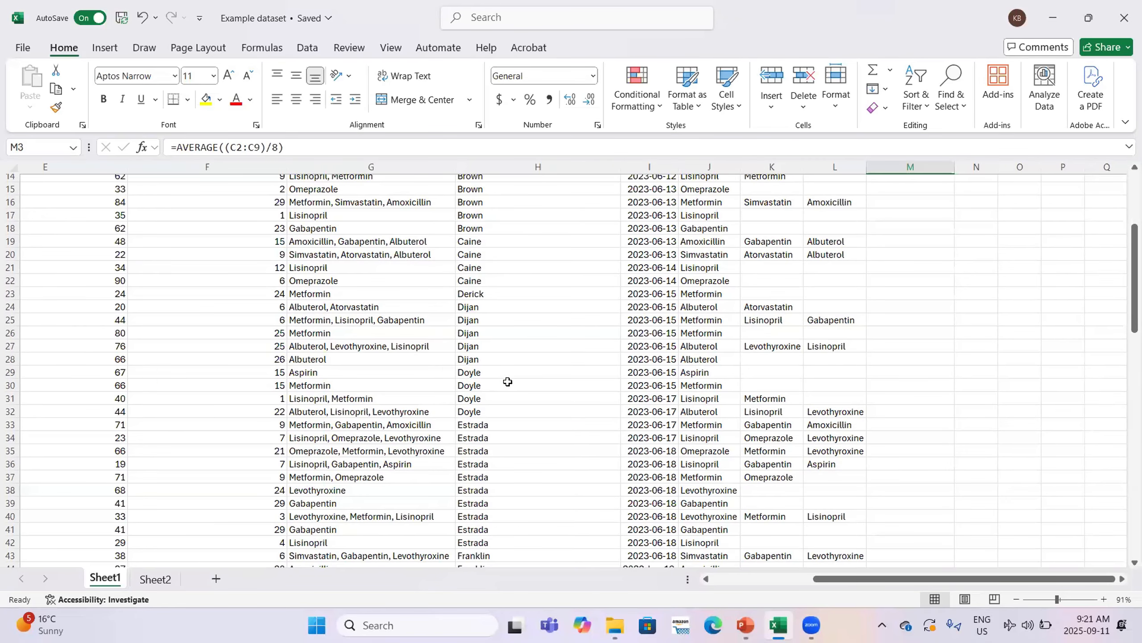
key(Return)
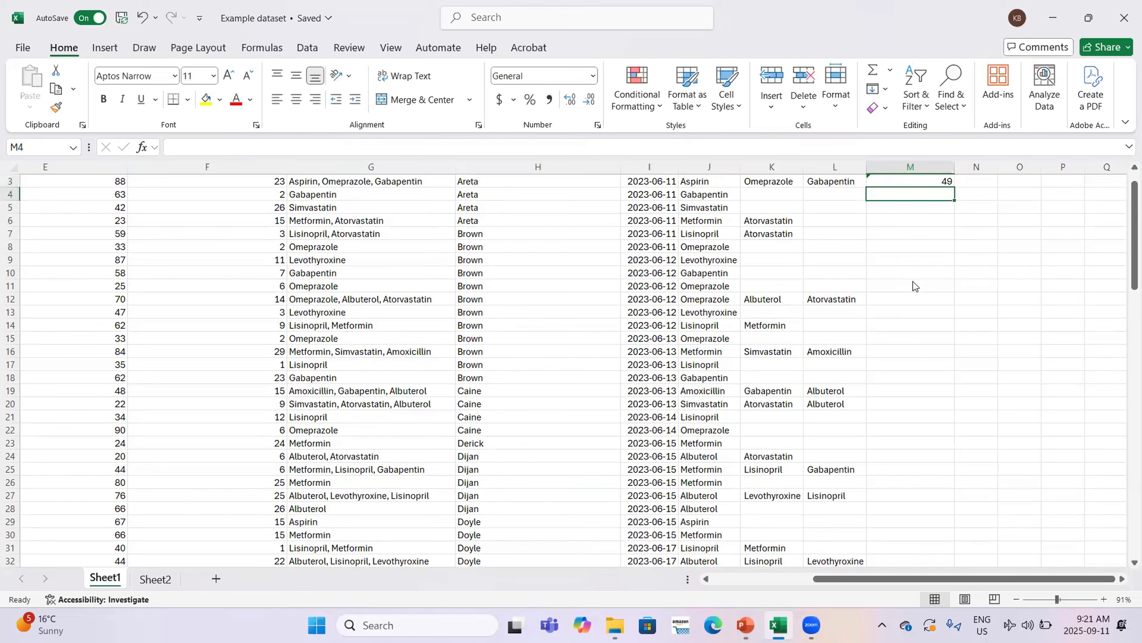
click(735, 622)
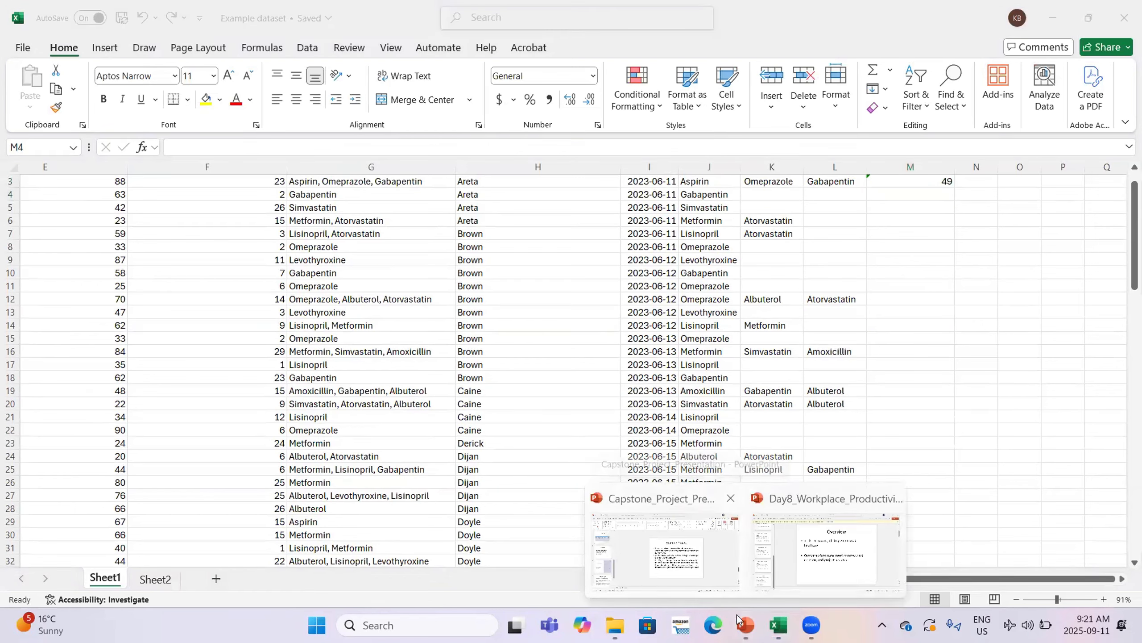
Switch to the Capstone presentation's slide 10, 'Example Project', to review its four tasks
click(665, 551)
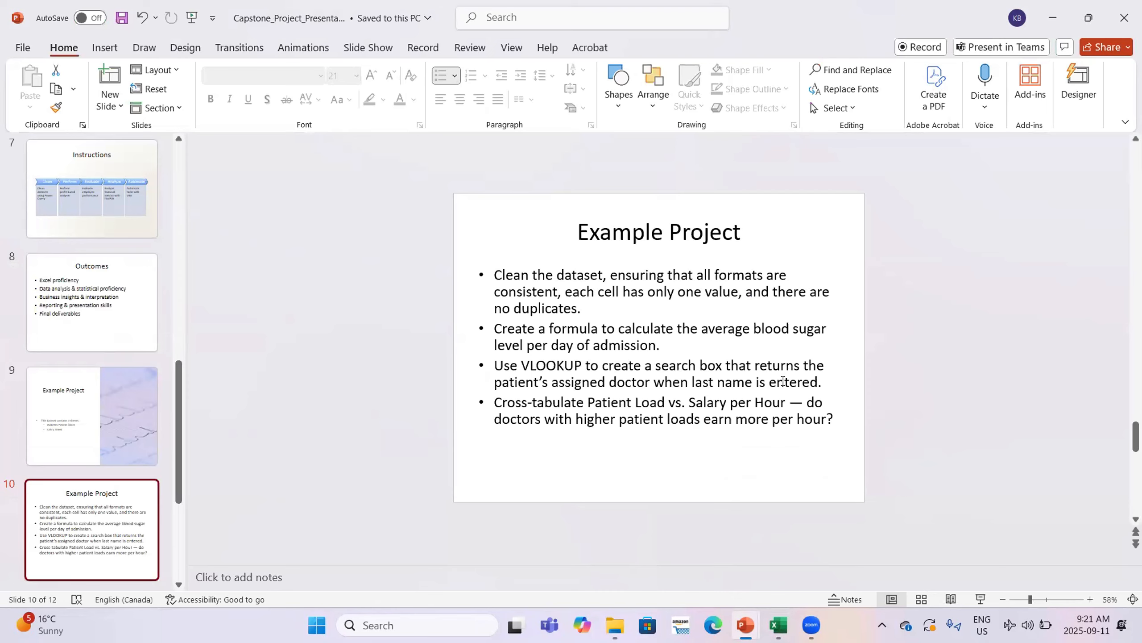
Return to Excel and begin a VLOOKUP formula in cell M7
click(1053, 17)
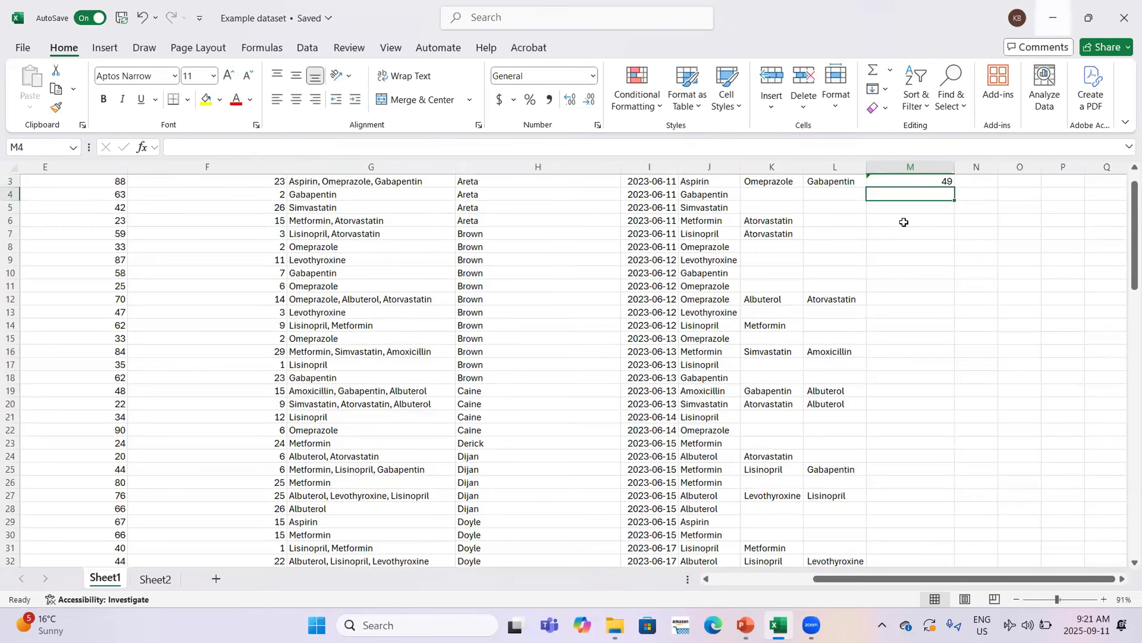
click(917, 239)
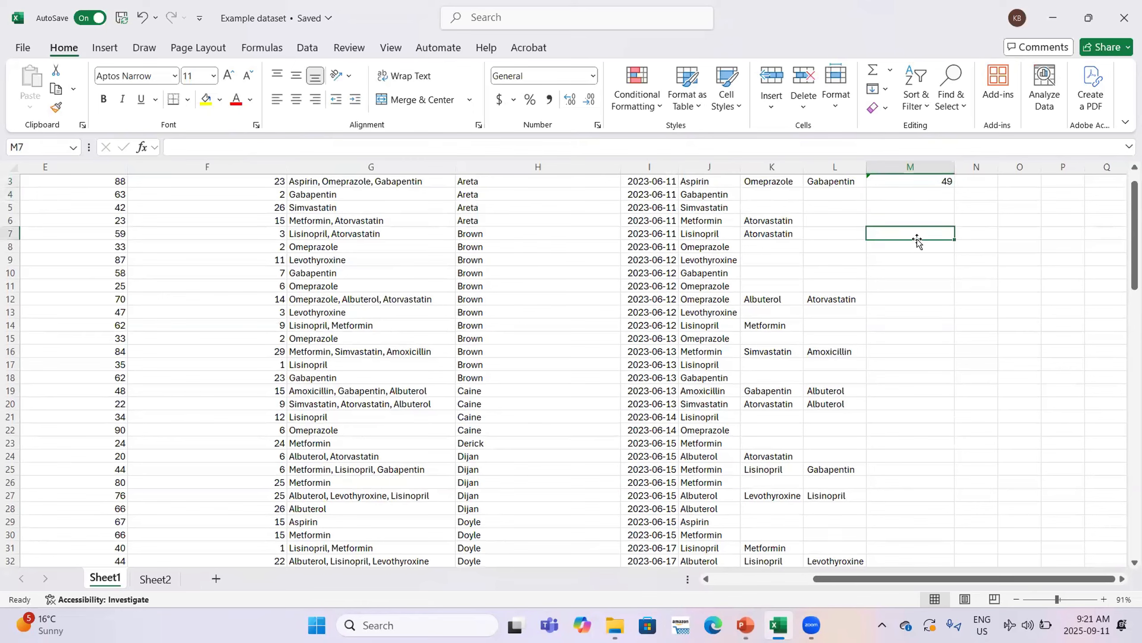
double_click(916, 233)
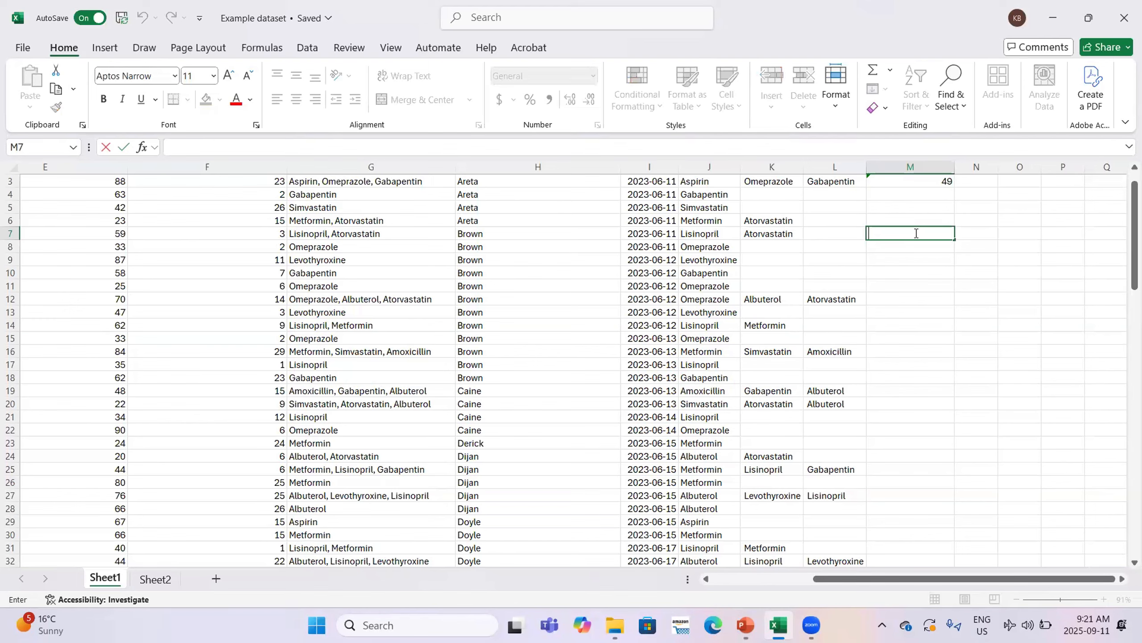
text(=)
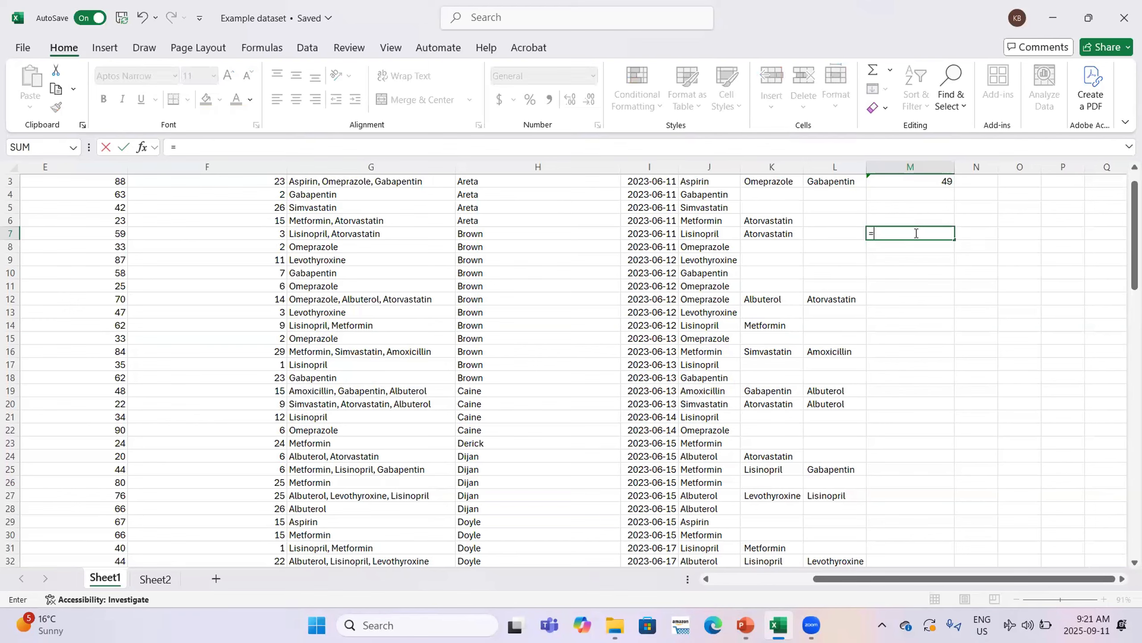
scroll(916, 233, up, 1)
key(Caps_Lock)
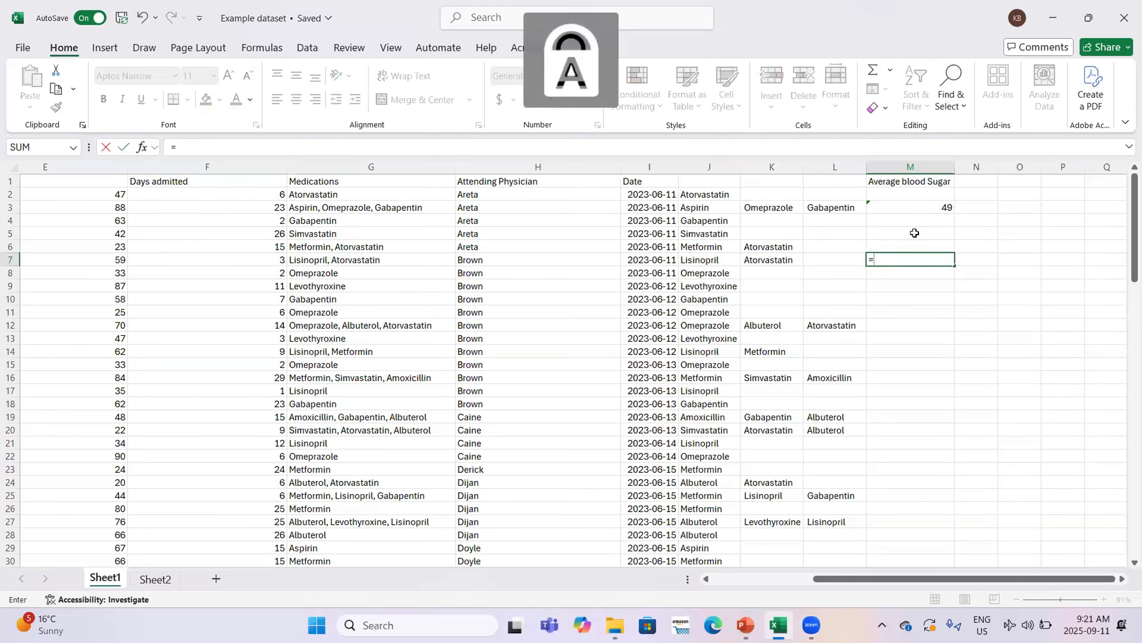
text(V)
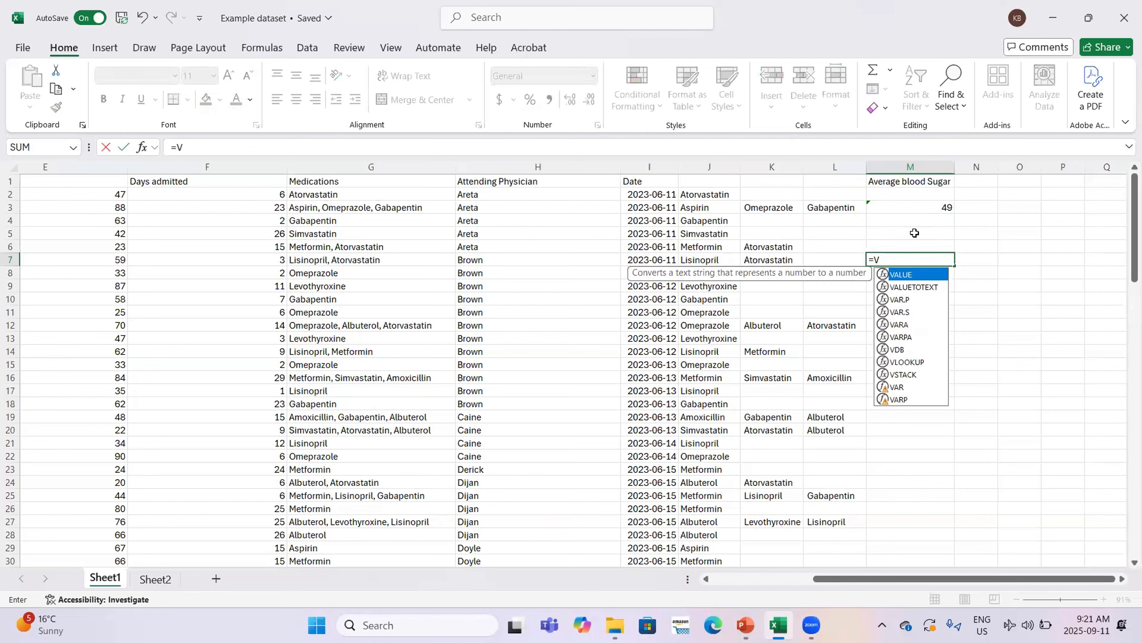
text(L)
key(Caps_Lock)
text(o)
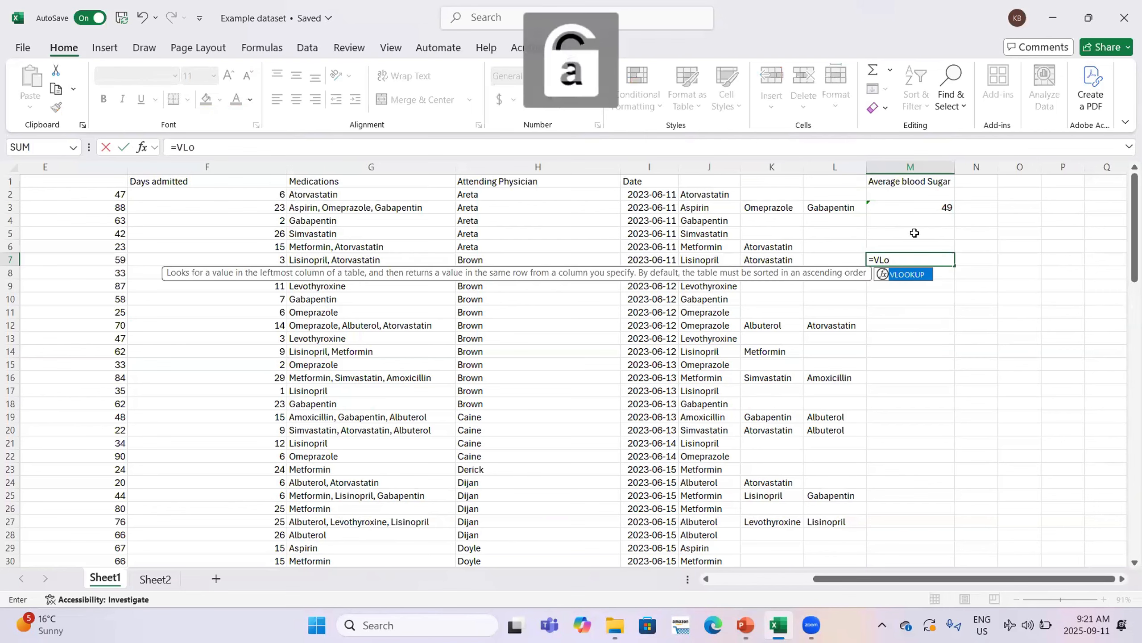
key(Tab)
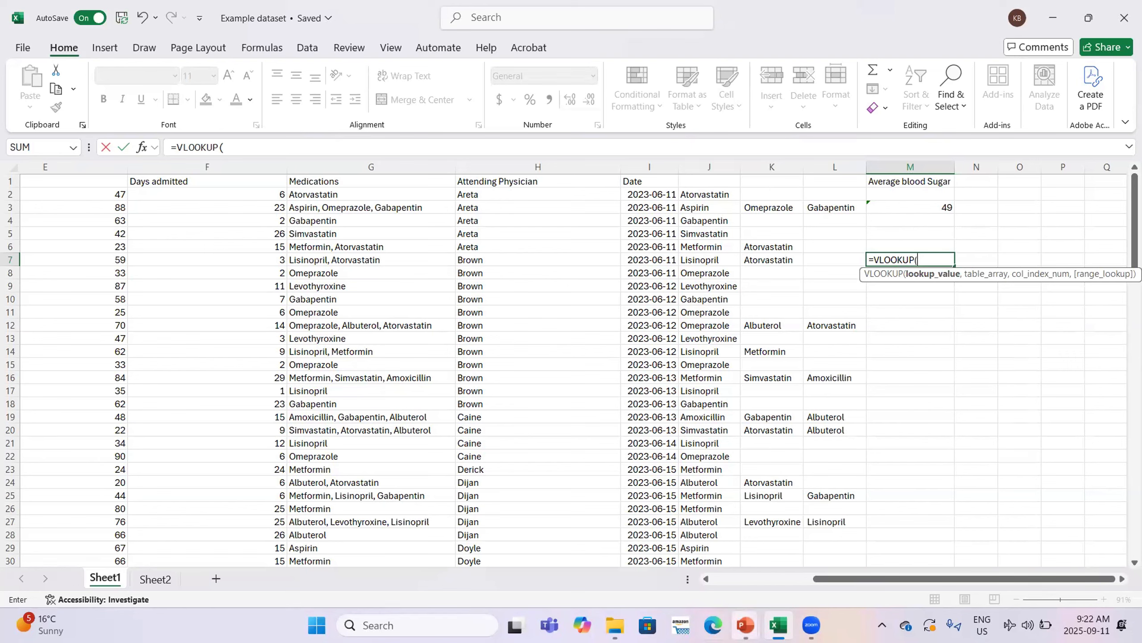
Try N7 as the lookup value, then cancel the unfinished formulas in M7 and N7
mouse_move(745, 625)
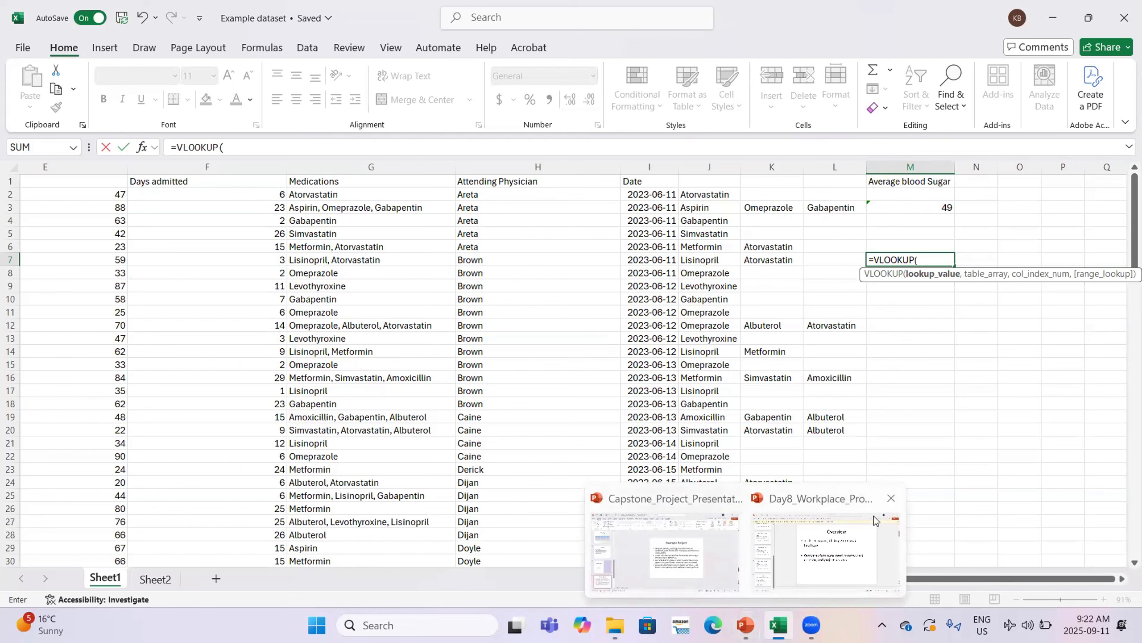
click(974, 260)
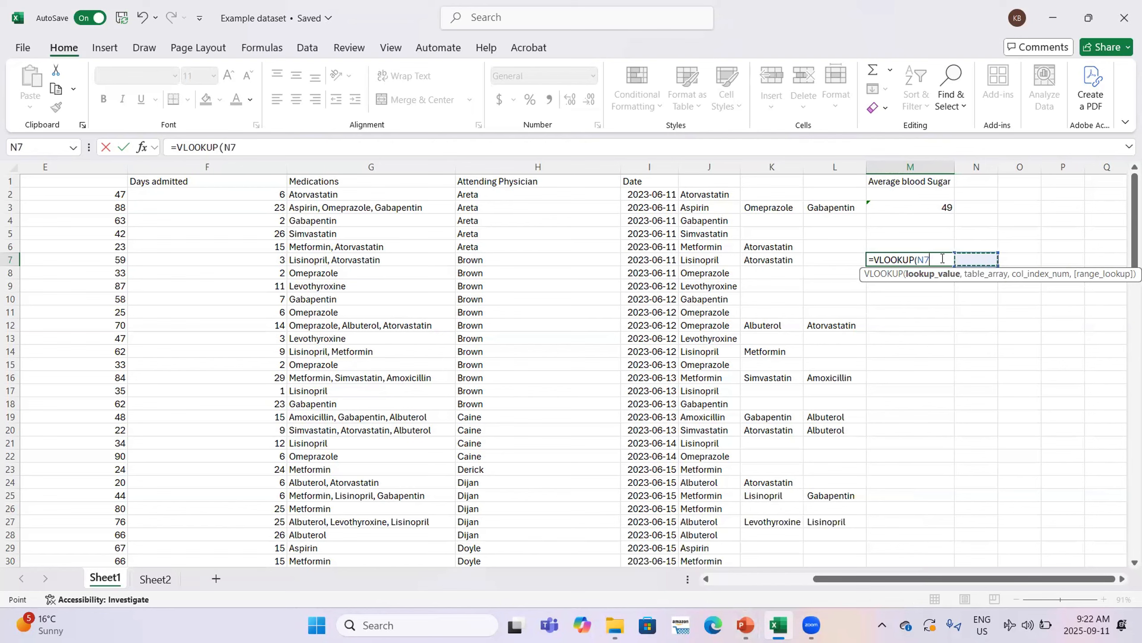
key(BackSpace)
key(BackSpace)
key(BackSpace)
key(BackSpace)
key(BackSpace)
key(BackSpace)
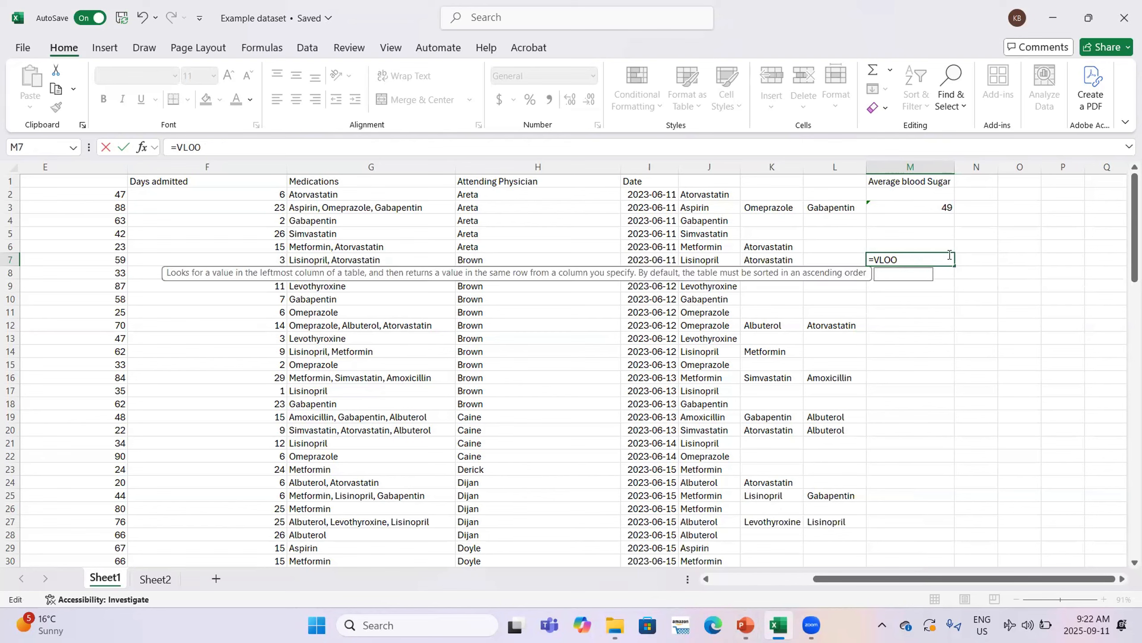
key(Escape)
click(970, 259)
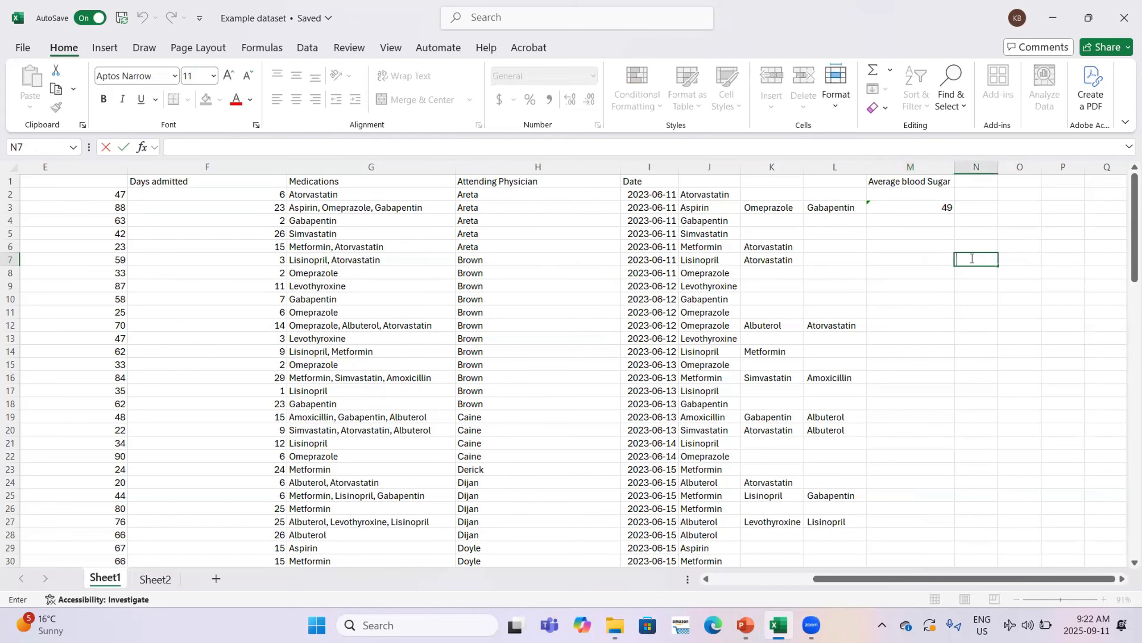
text(=)
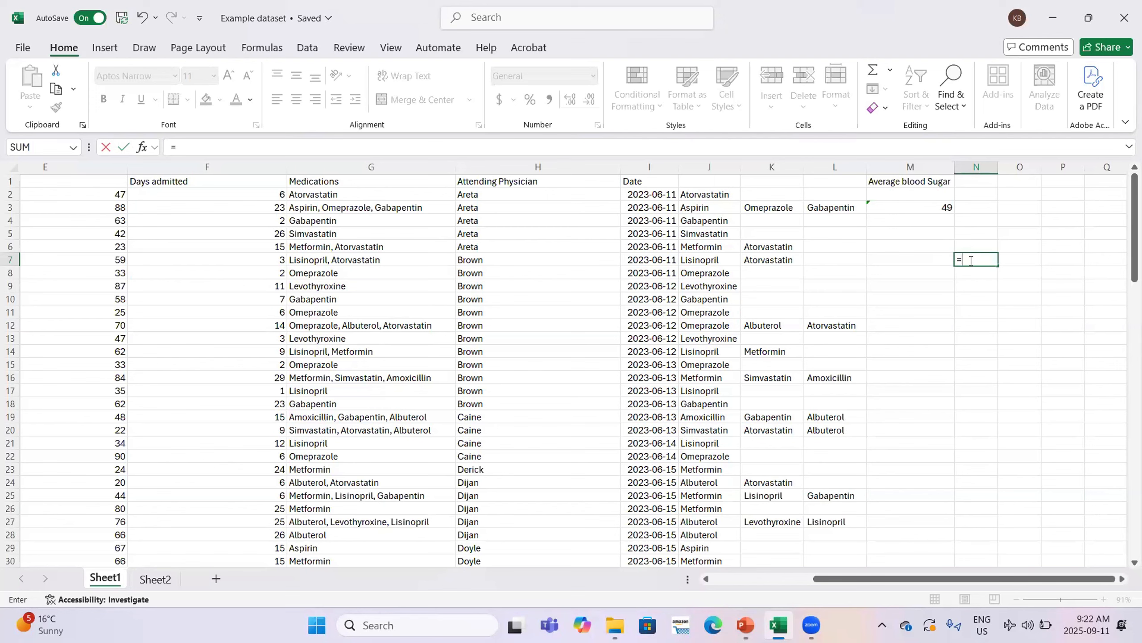
click(918, 257)
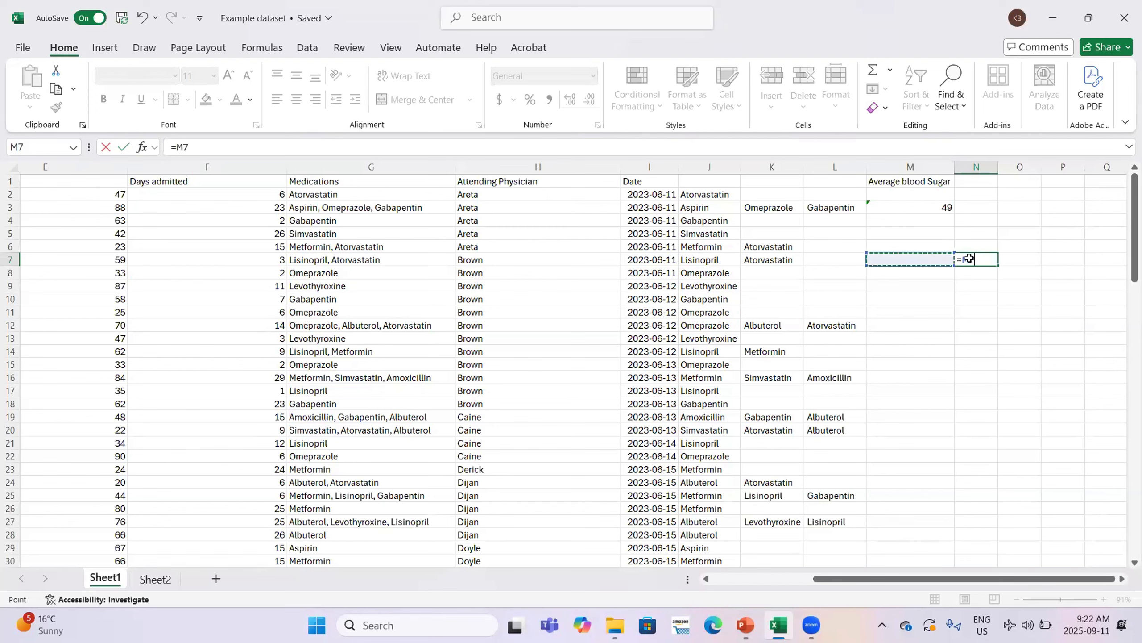
key(Escape)
Retype =VLOOKUP(N7, in M7, ready to pick the table array in column A
click(926, 258)
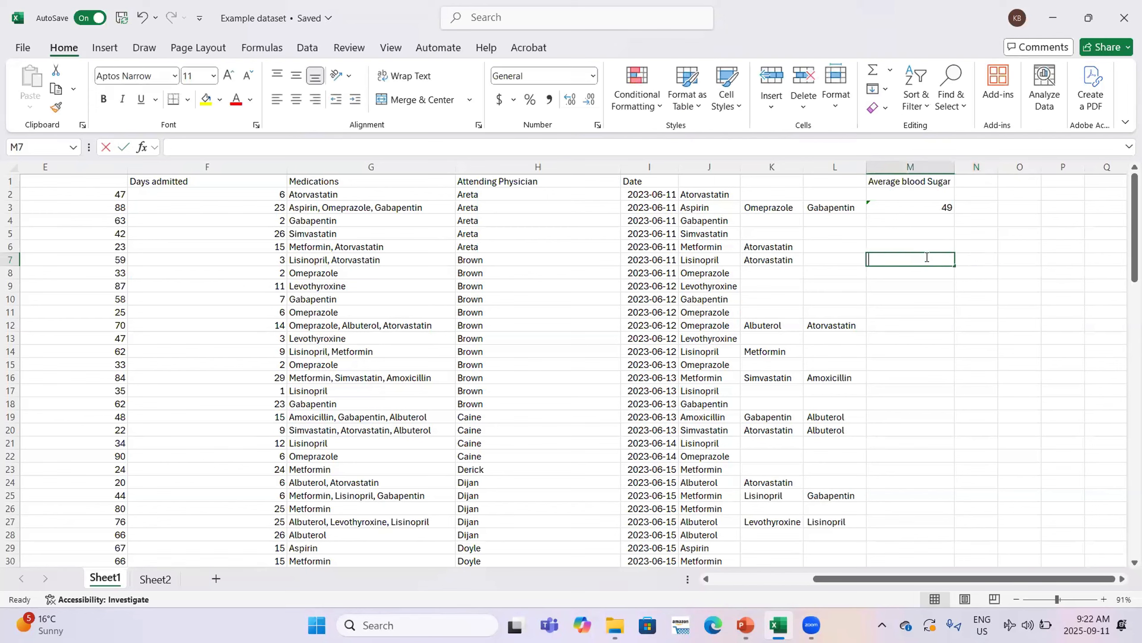
text(=)
key(Caps_Lock)
text(VLOOKUP()
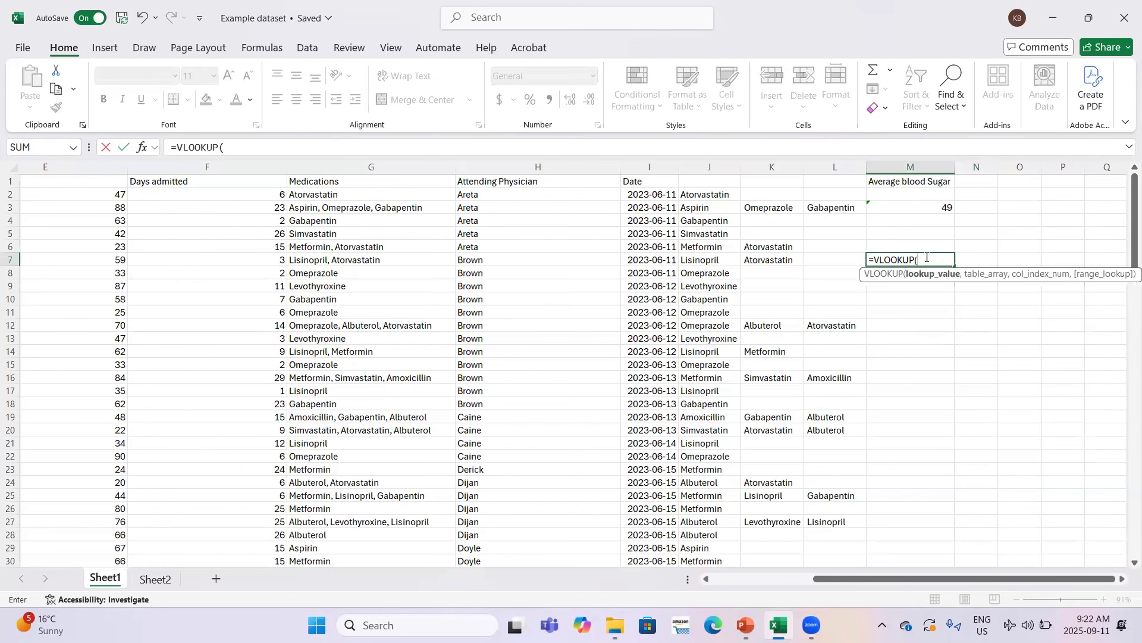
text(N7,)
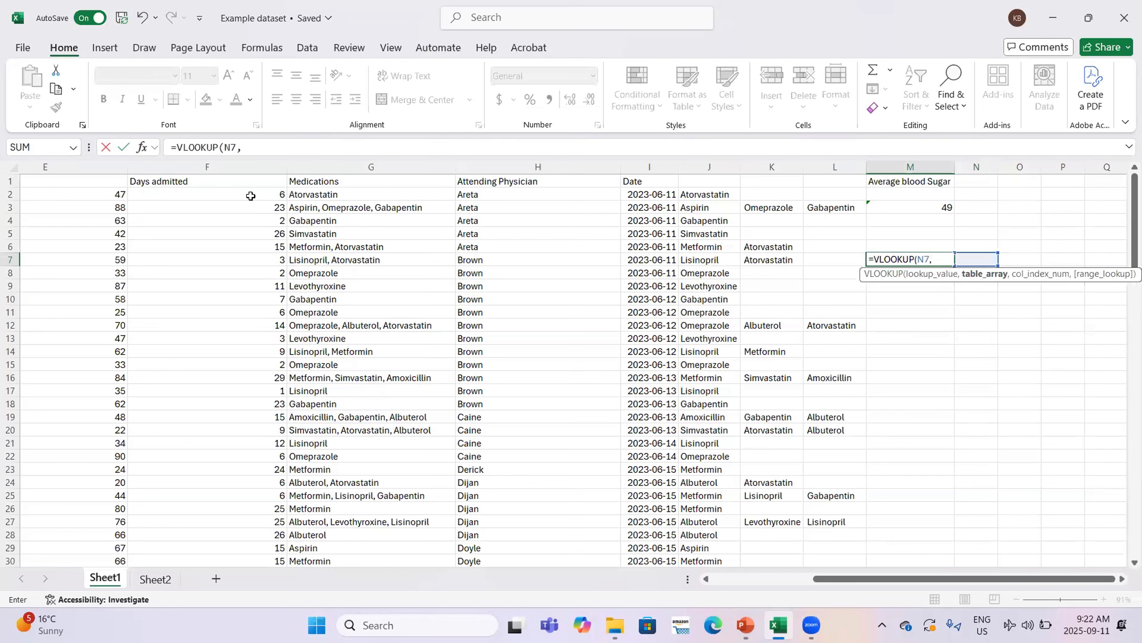
scroll(251, 196, left, 10)
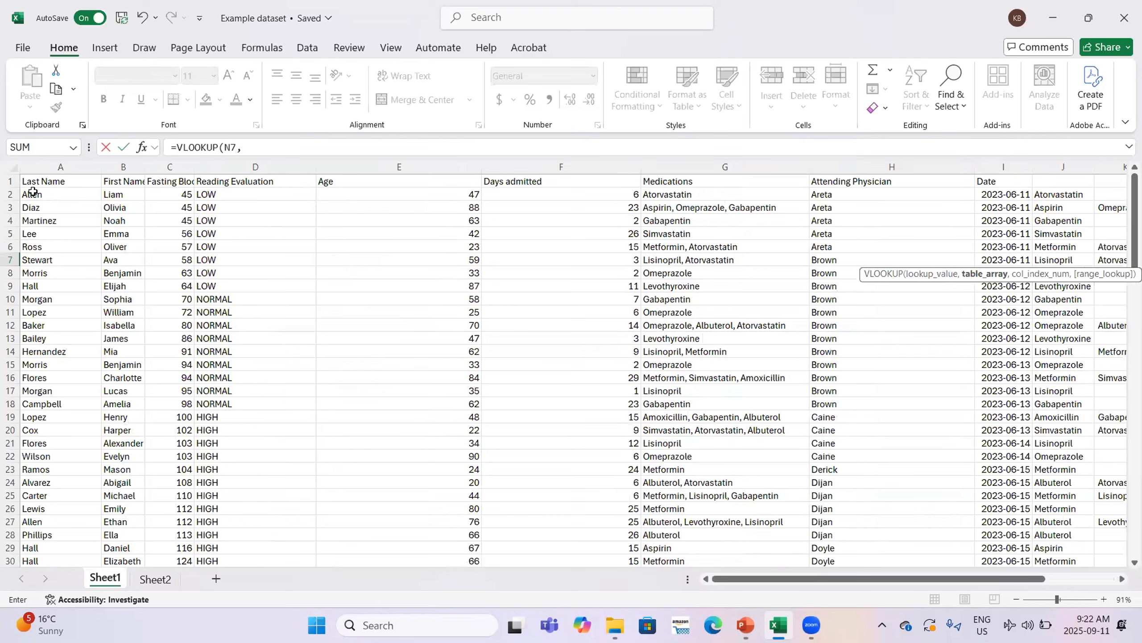
Select the patient table A2:I102 as the M7 VLOOKUP's table array, then return to column M
drag(32, 192, 975, 279)
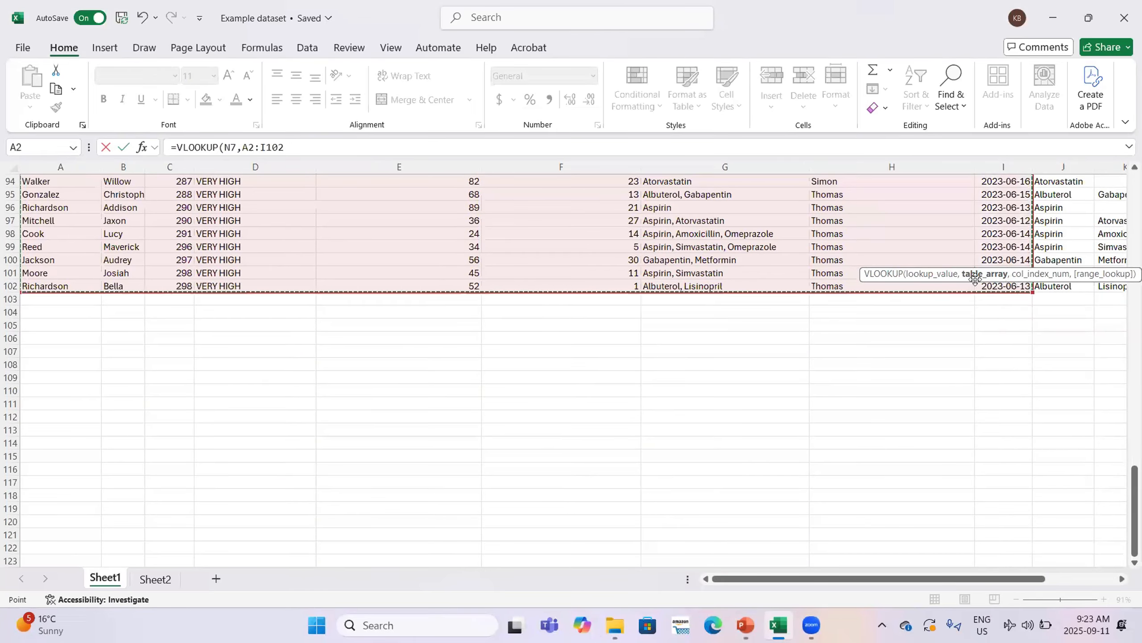
scroll(910, 258, up, 3)
scroll(911, 258, right, 6)
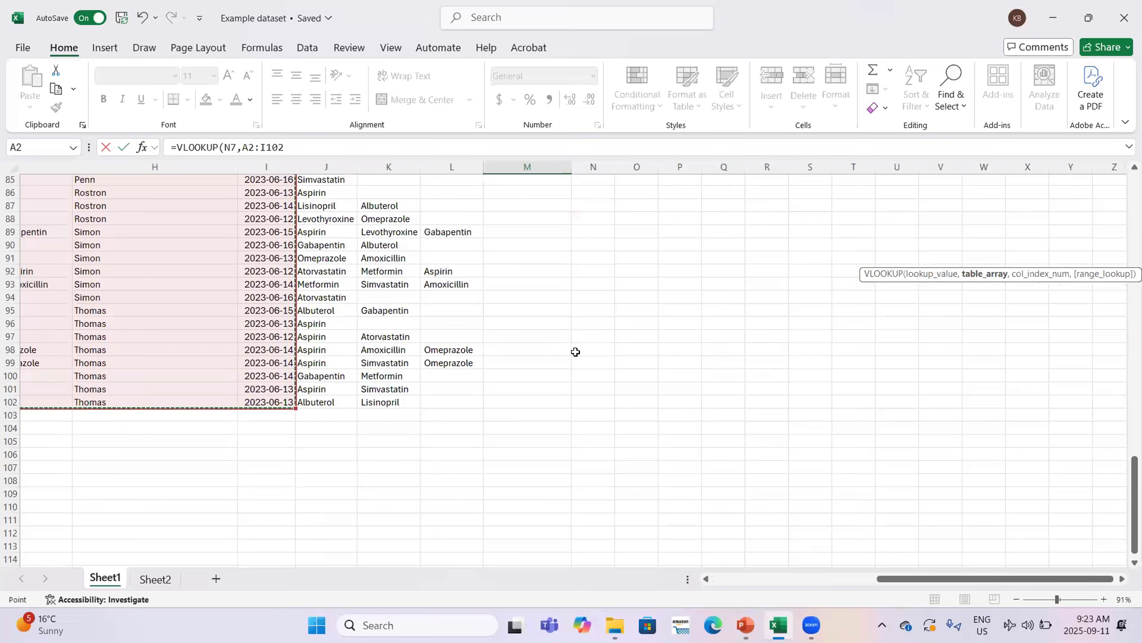
scroll(575, 351, up, 20)
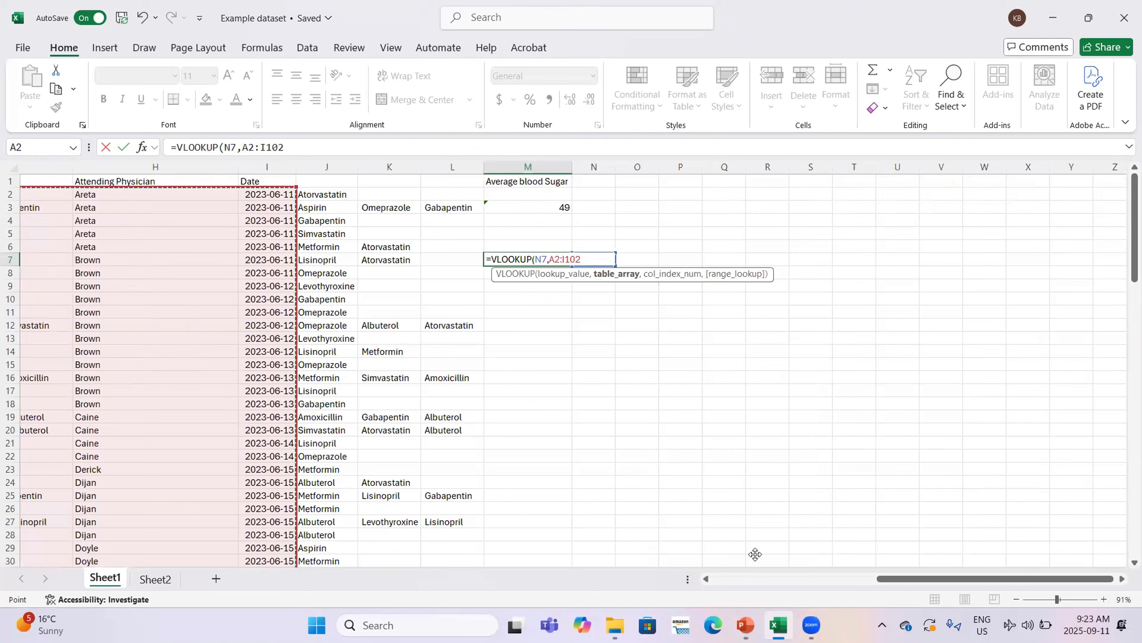
click(746, 625)
double_click(594, 260)
scroll(594, 287, left, 7)
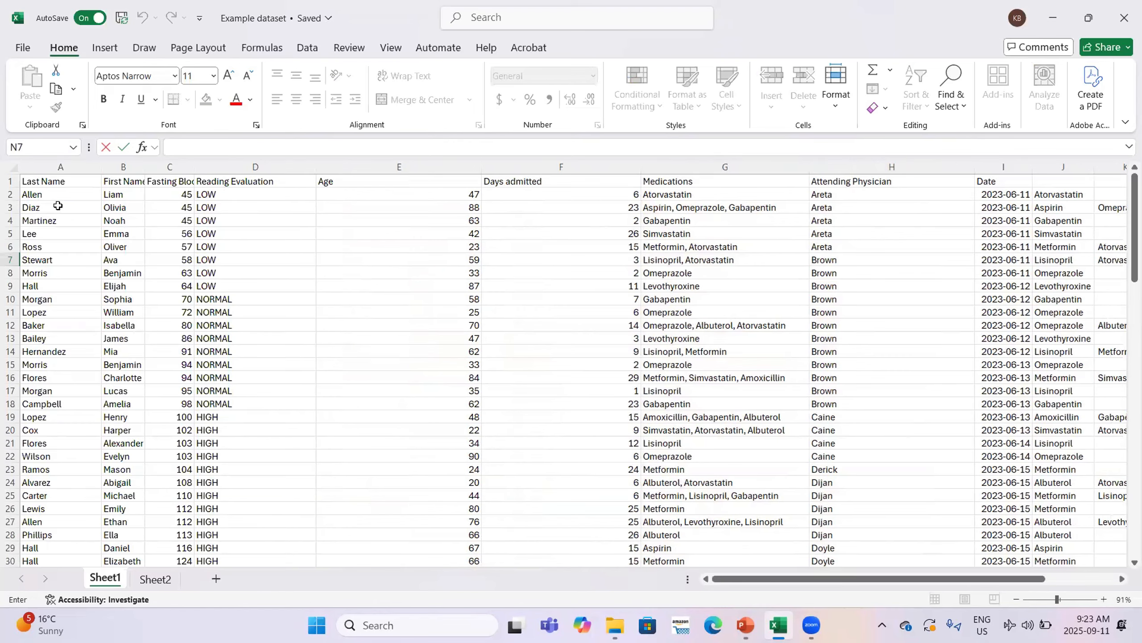
scroll(58, 205, right, 7)
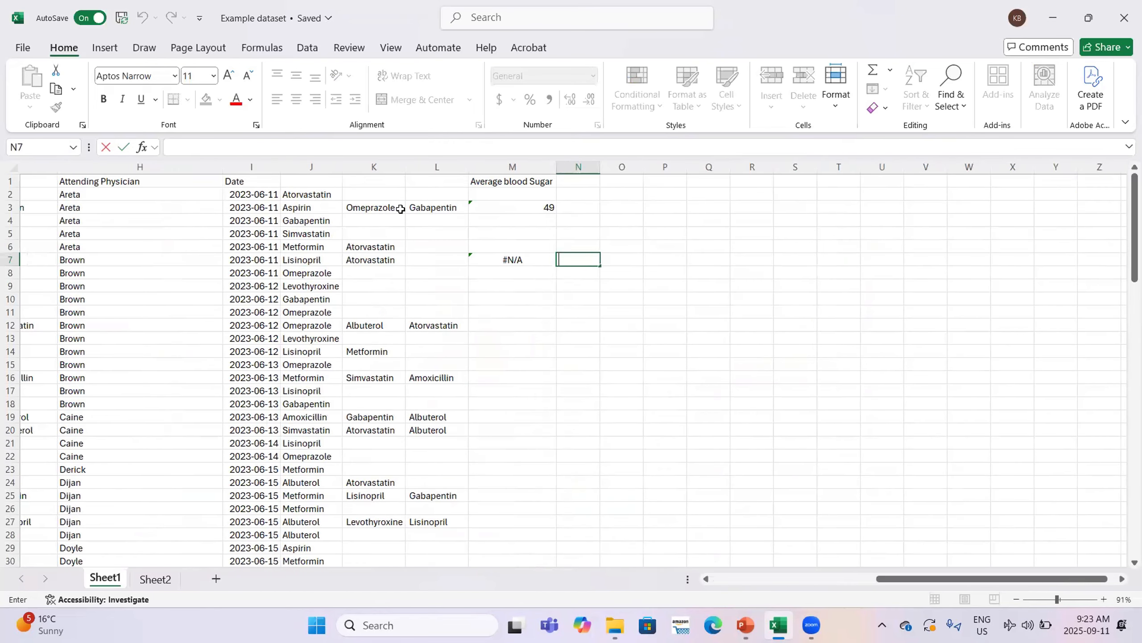
key(Caps_Lock)
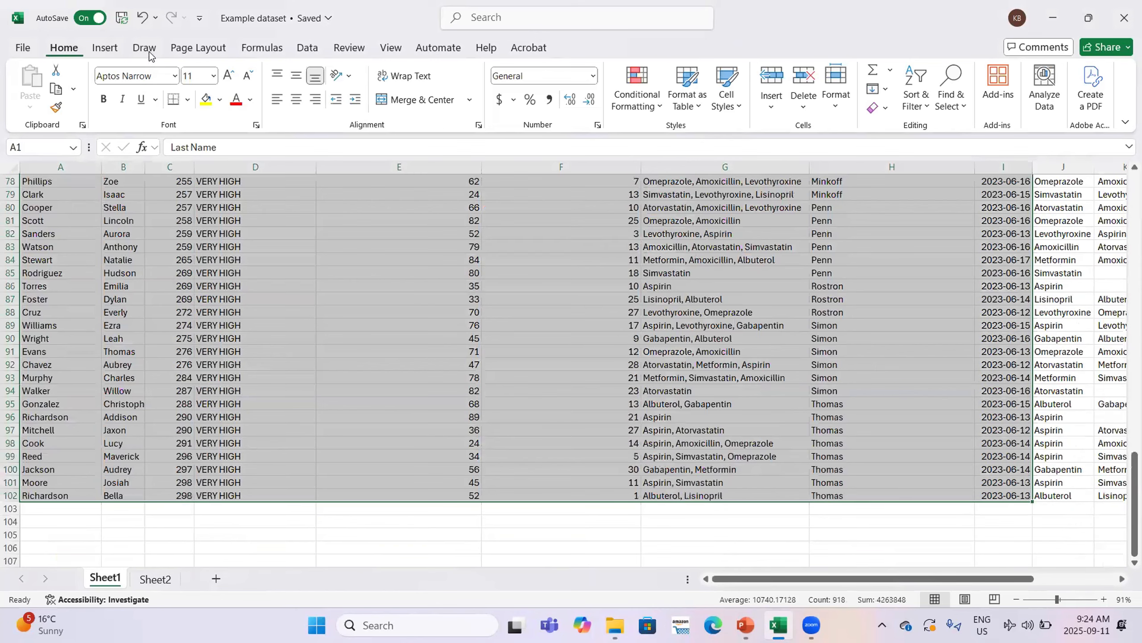
Insert a PivotTable on a new sheet with Attending Physician in Rows
click(108, 47)
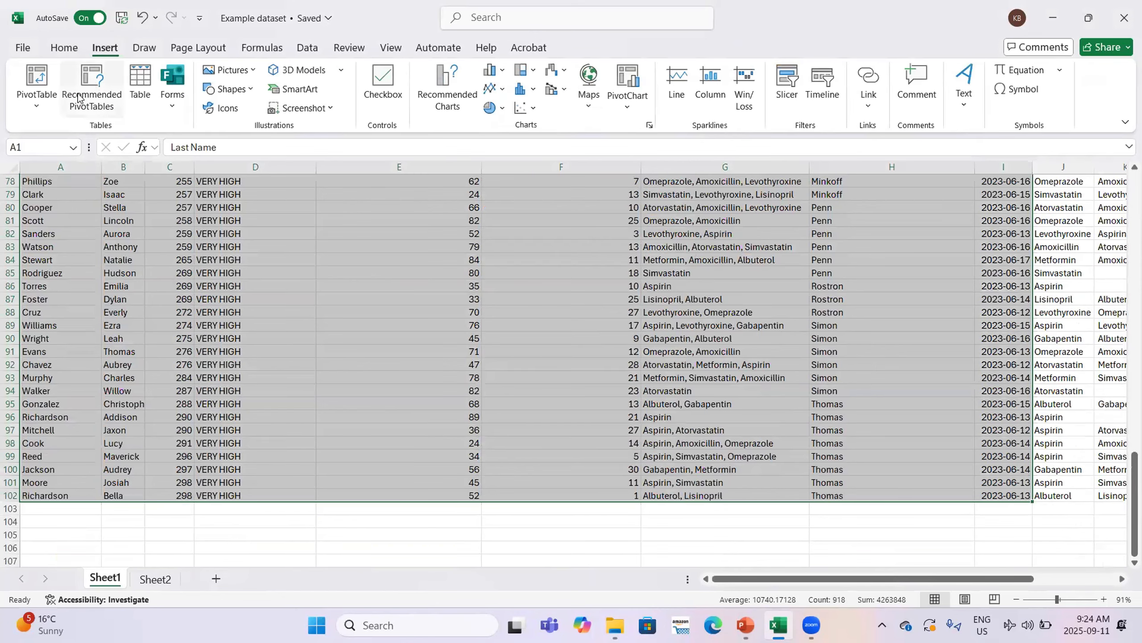
click(40, 88)
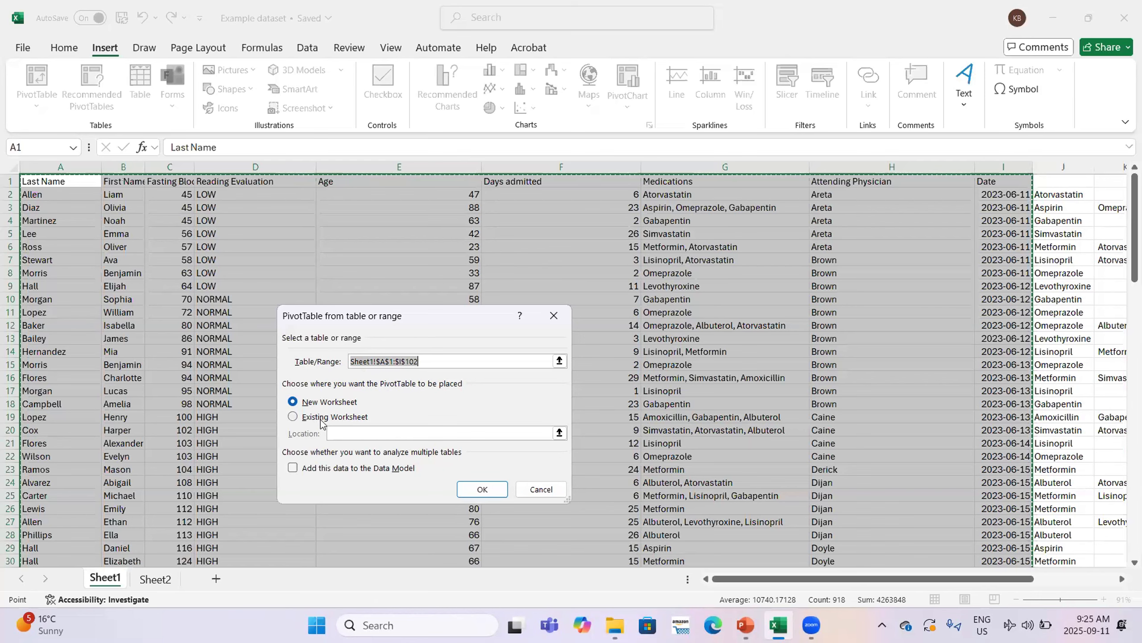
click(482, 489)
drag(946, 331, 944, 517)
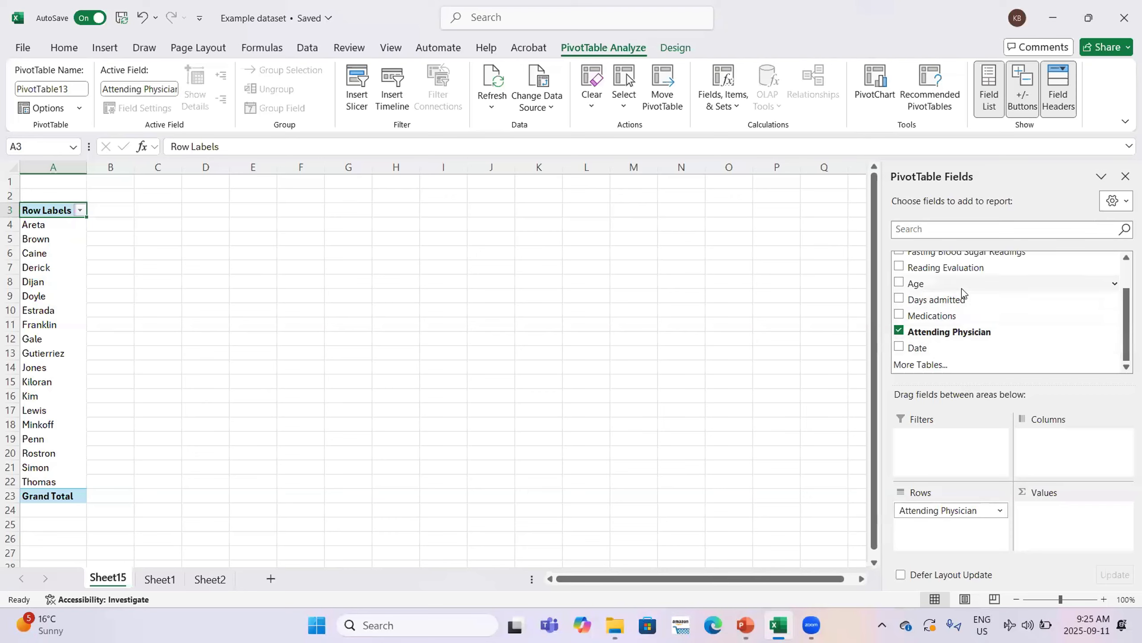
Choose Delete for the PivotTable sheet, Sheet15
scroll(962, 290, up, 1)
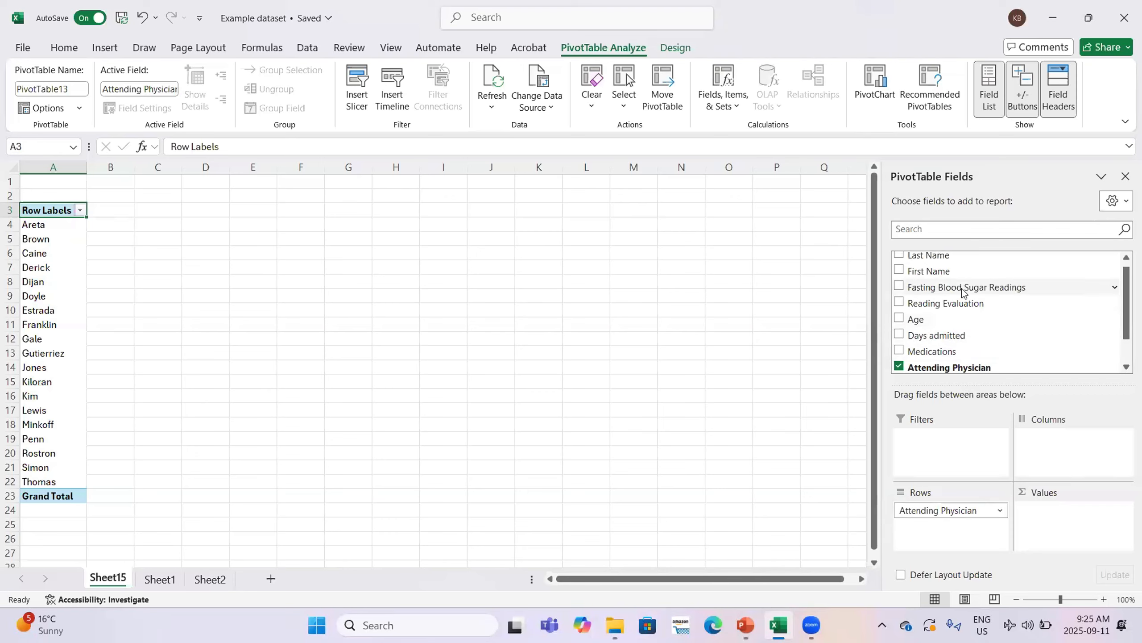
scroll(967, 333, down, 1)
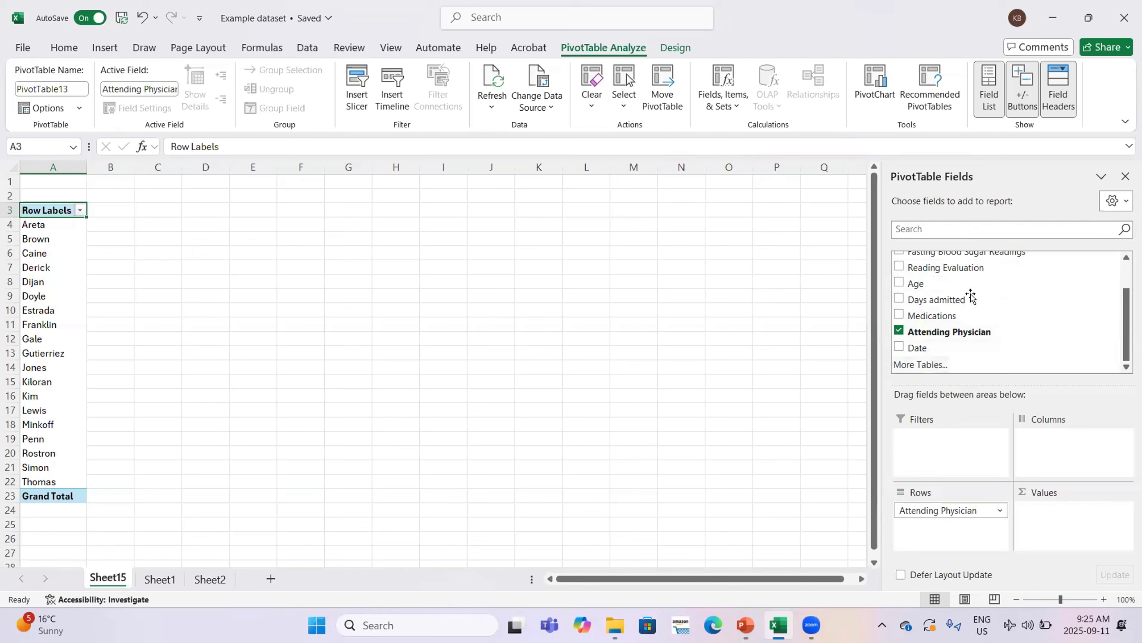
scroll(969, 293, up, 1)
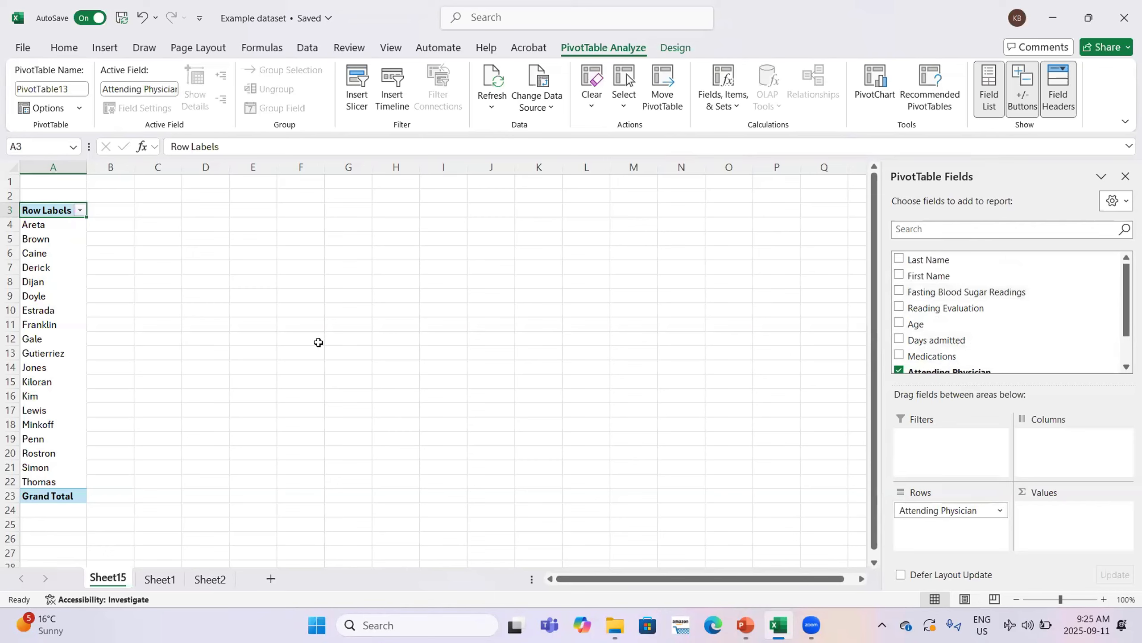
right_click(125, 578)
click(158, 403)
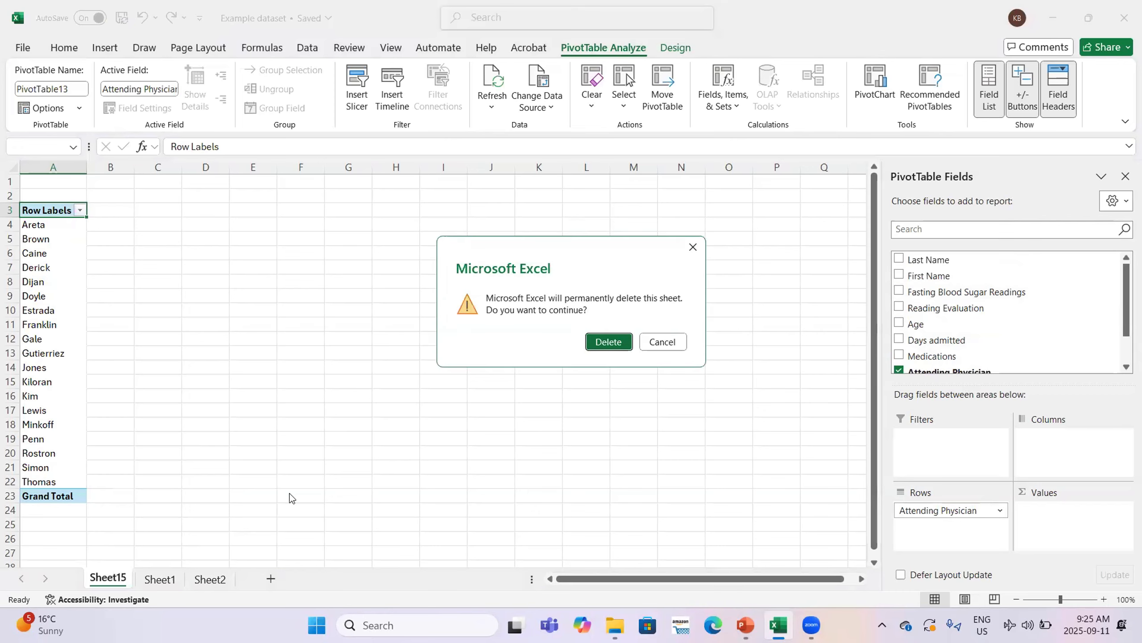
Confirm deleting Sheet15, then pivot Sheet2's doctor table to sum Patient Load per Doctor
click(622, 342)
click(157, 580)
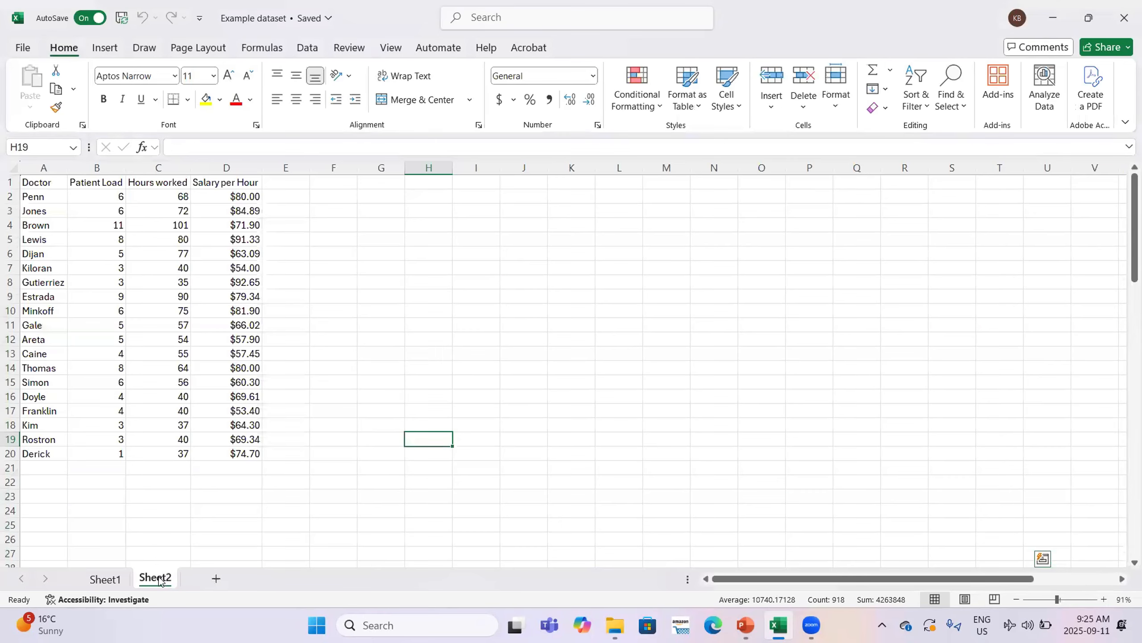
drag(43, 182, 252, 462)
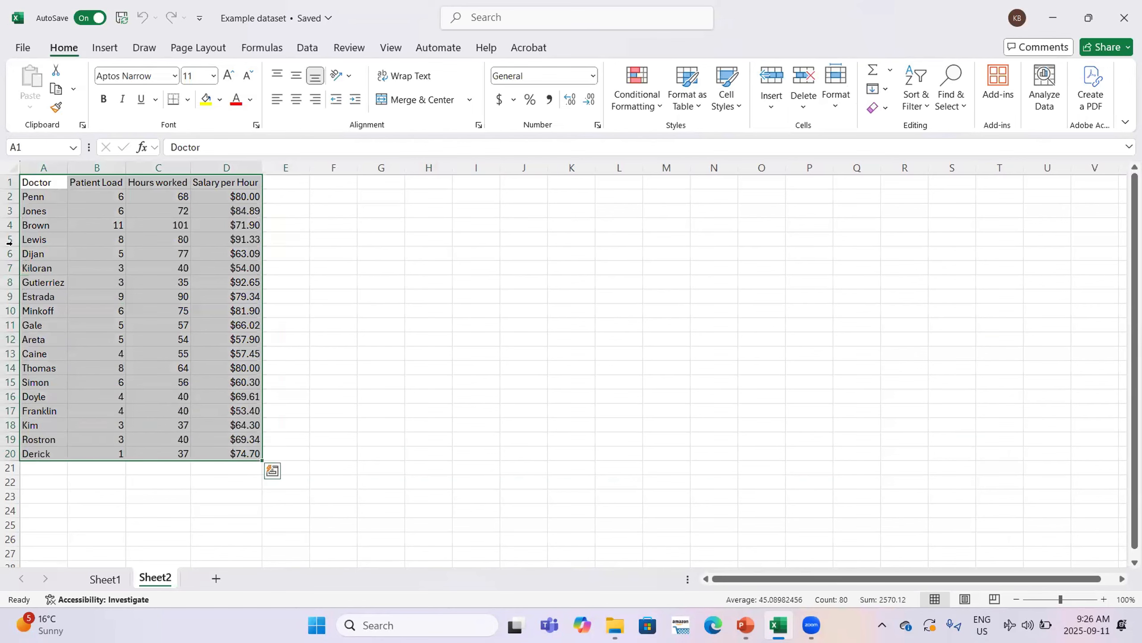
click(93, 49)
click(41, 81)
click(625, 408)
click(899, 259)
click(899, 274)
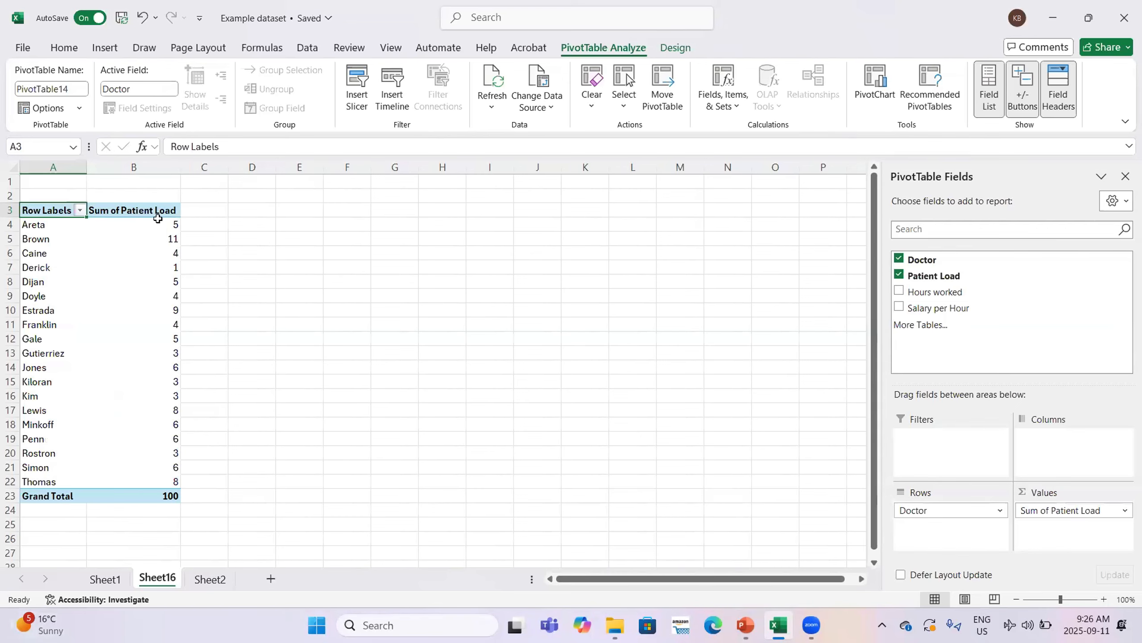
Add Salary per Hour to the PivotTable values, summarized as an average ($71.16)
drag(939, 309, 1074, 528)
click(1125, 527)
click(1066, 509)
click(491, 345)
click(617, 420)
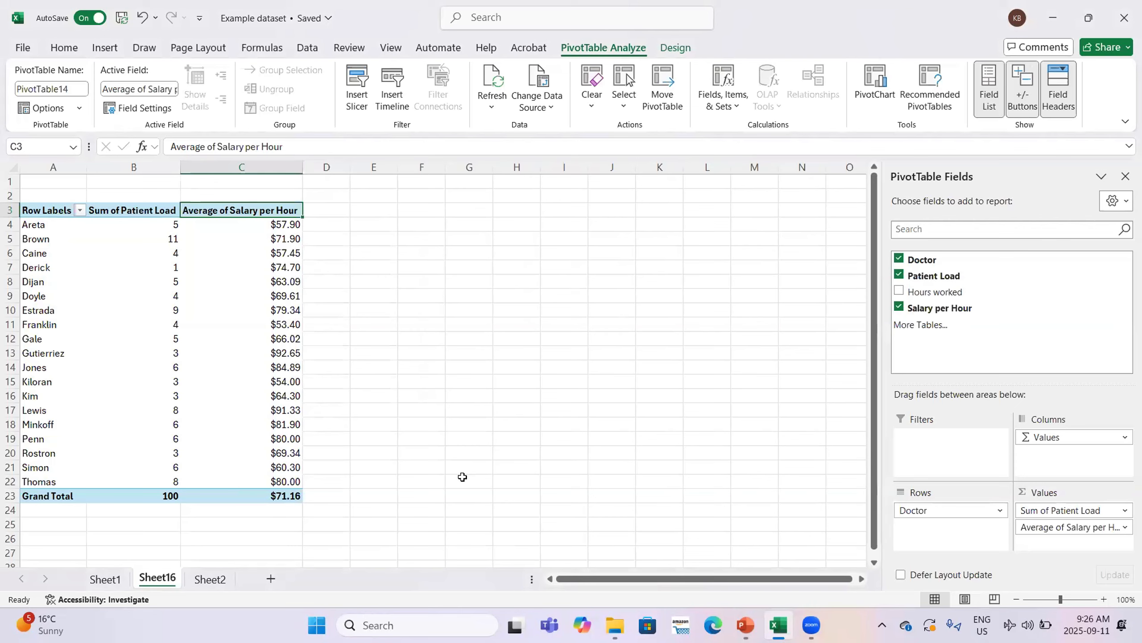
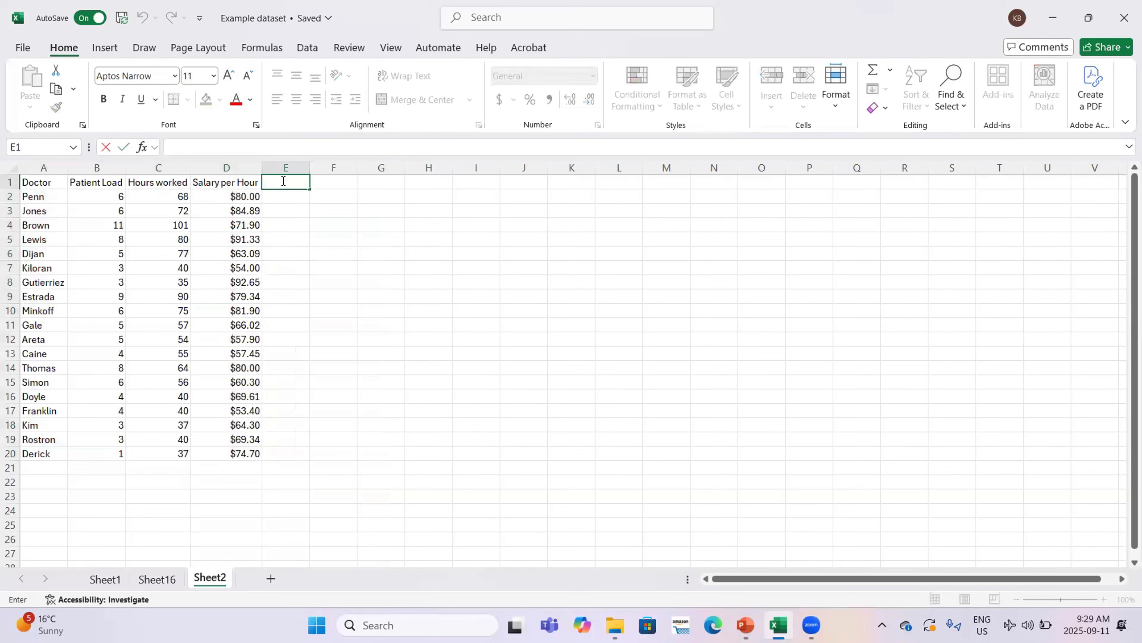
Add the heading 'Hours Per Patient' in E1 and autofit column E to fit it
text(Hours Per Patient)
key(Return)
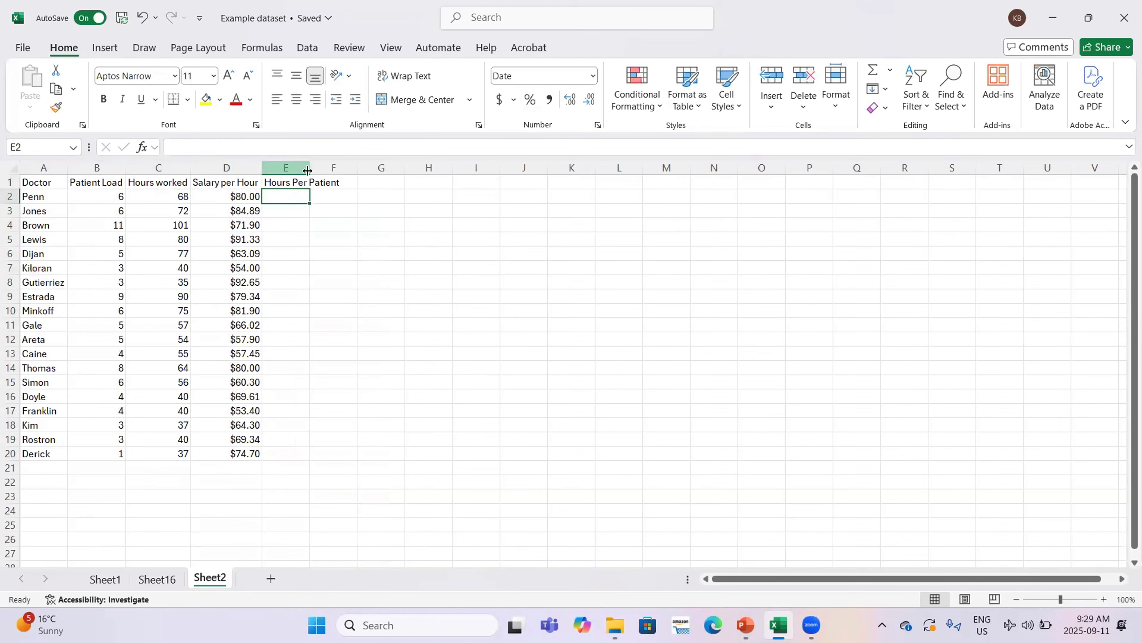
double_click(310, 167)
Enter =C2/B2 in E2, dividing Penn's hours worked by patient load
double_click(304, 195)
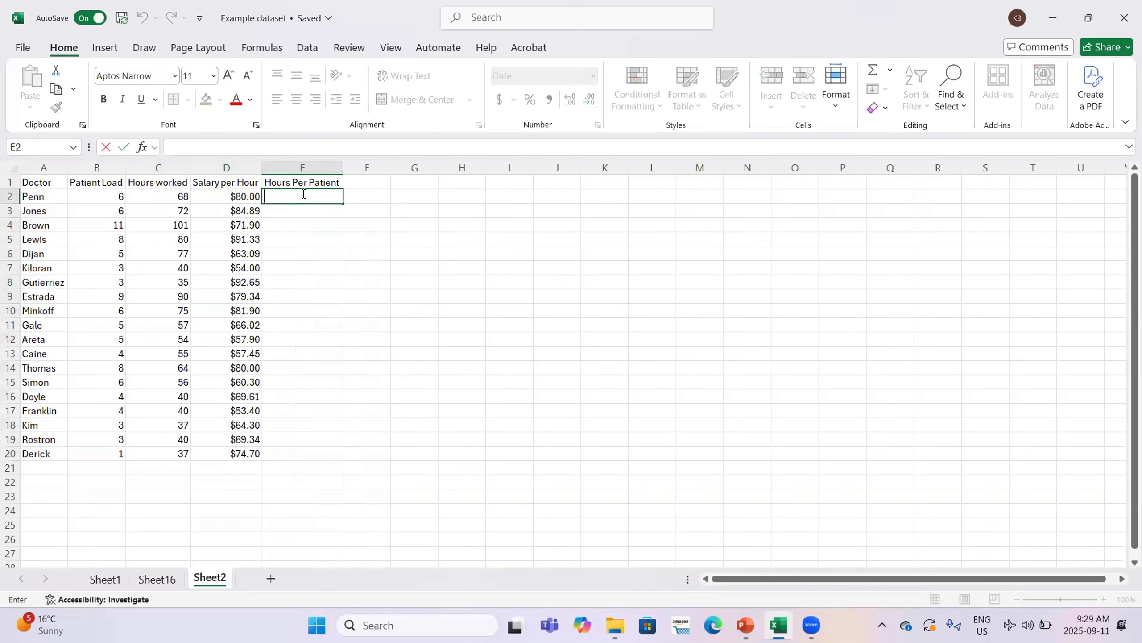
text(=)
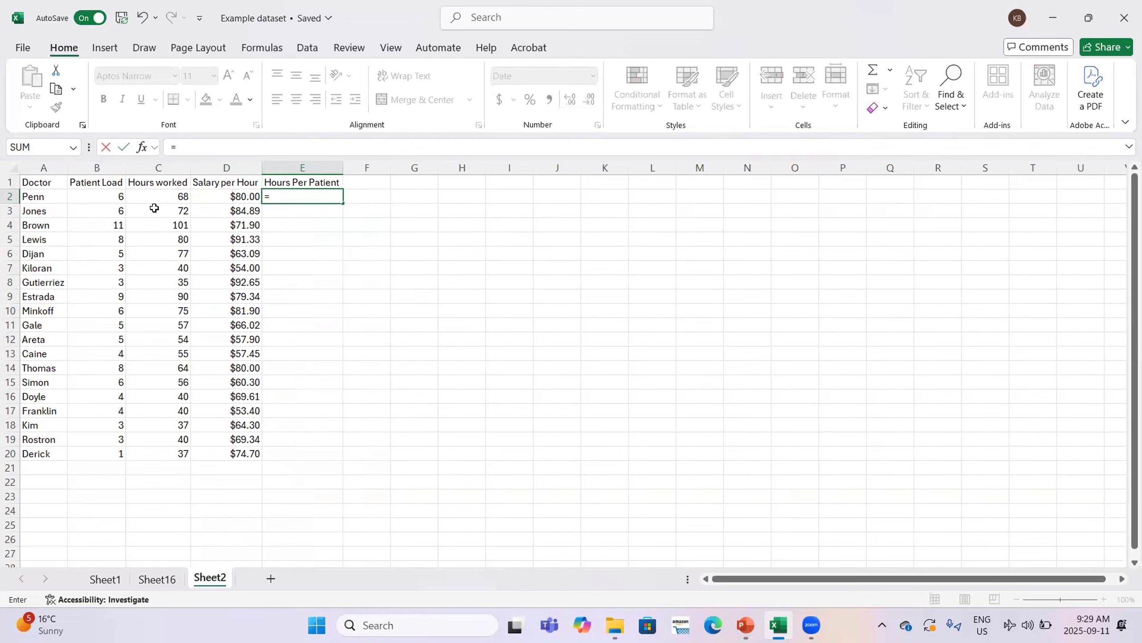
click(168, 196)
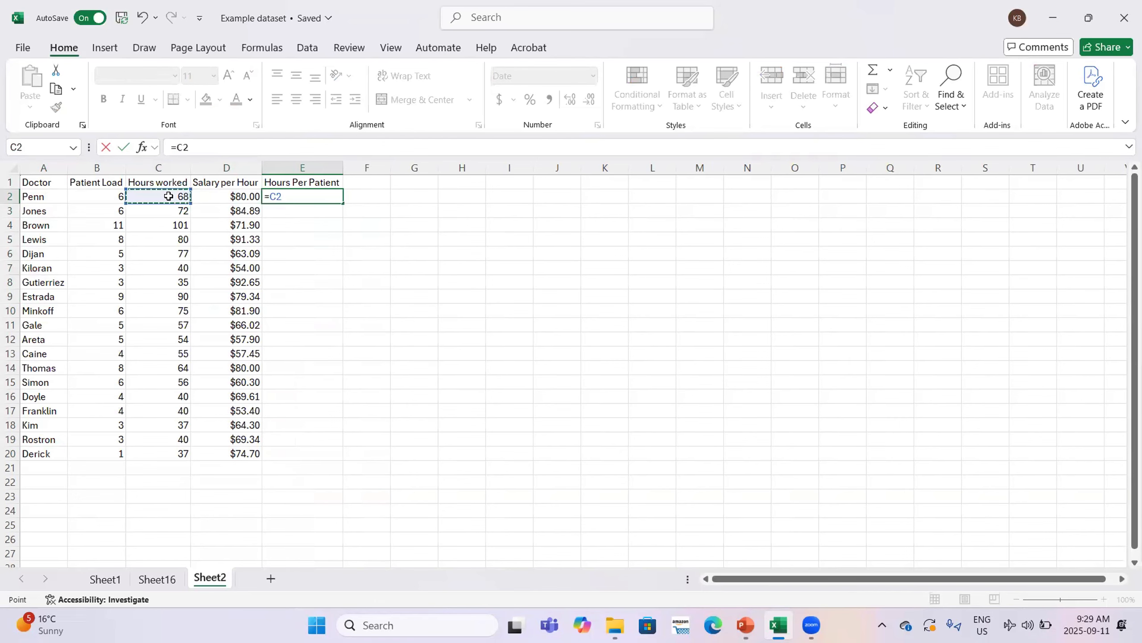
text(/)
click(114, 196)
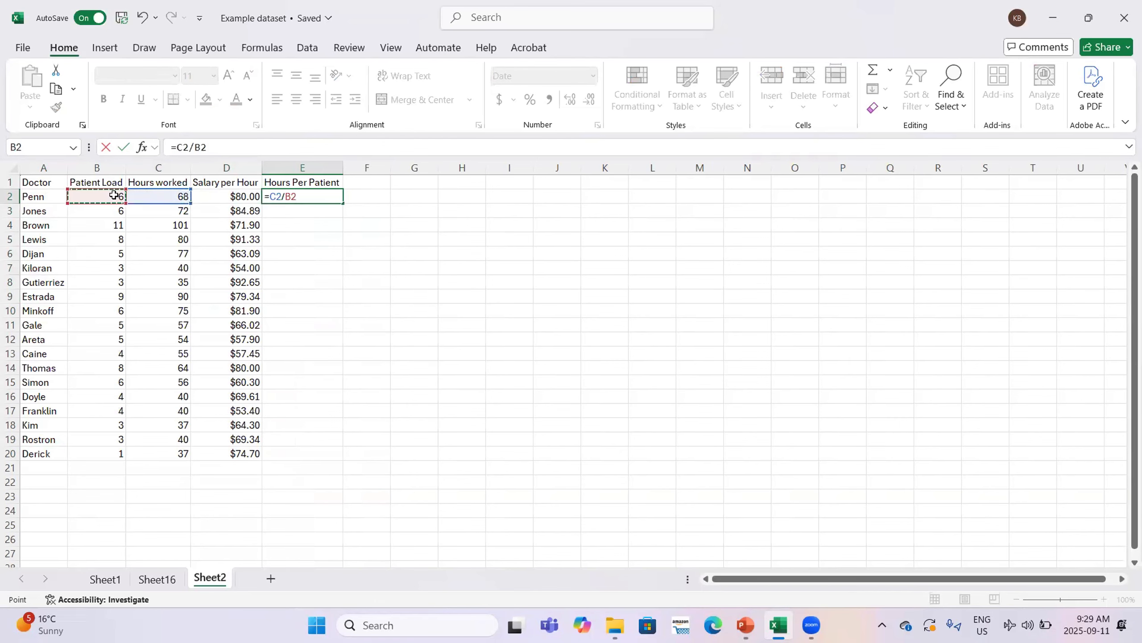
key(Return)
right_click(306, 196)
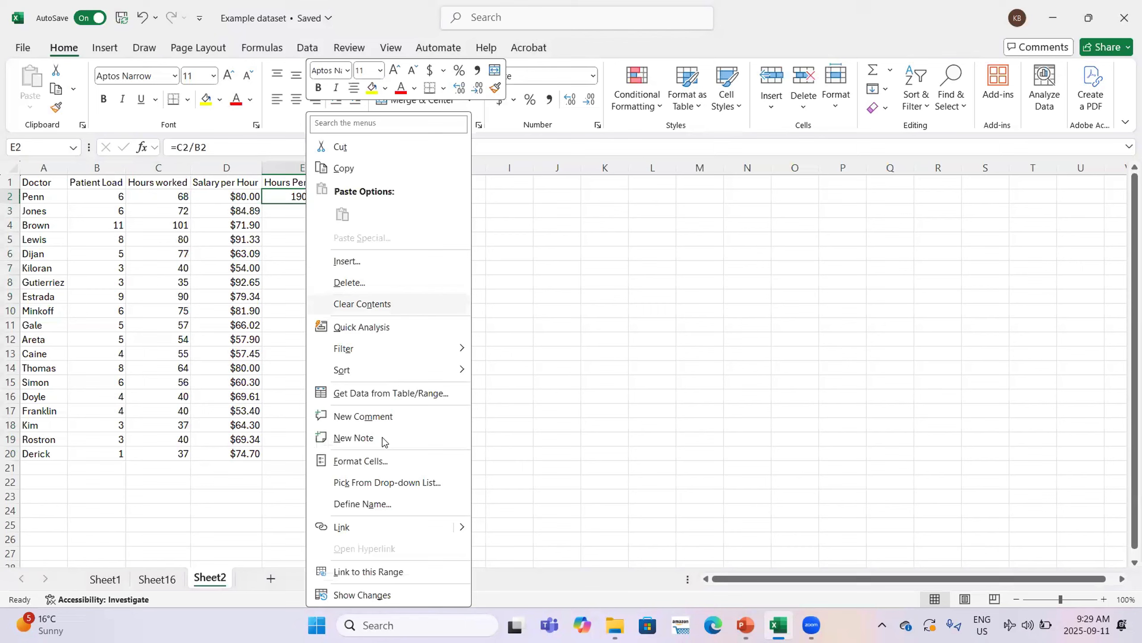
Format E2 as Number with two decimals instead of a date
click(369, 465)
click(220, 299)
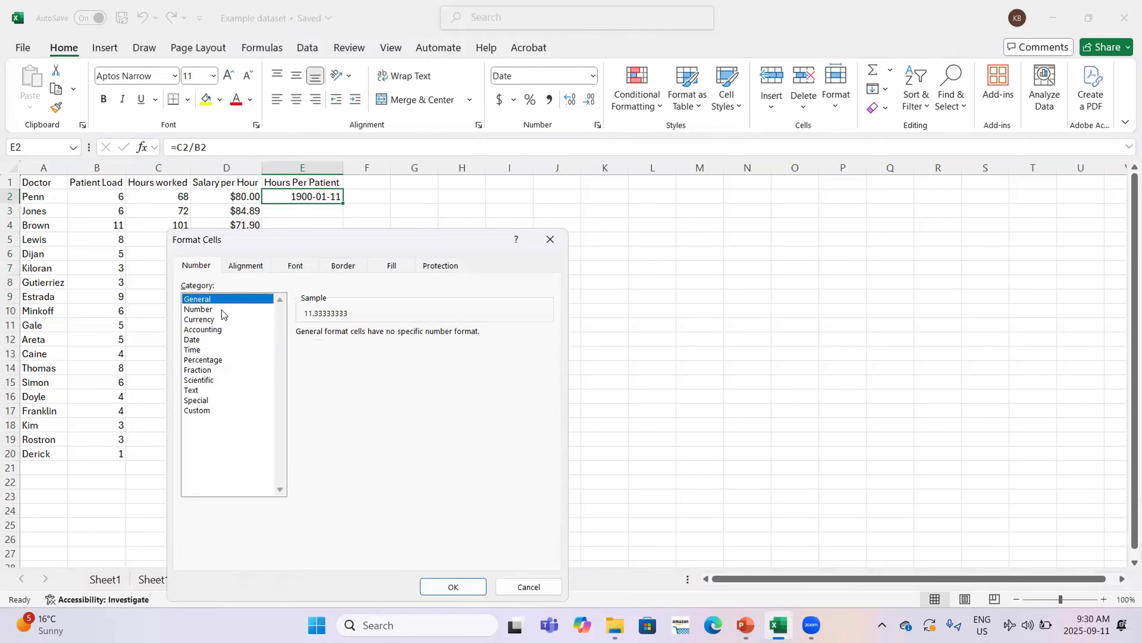
click(219, 309)
click(452, 586)
Fill the hours-per-patient formula down to E20 for all 19 doctors
double_click(343, 203)
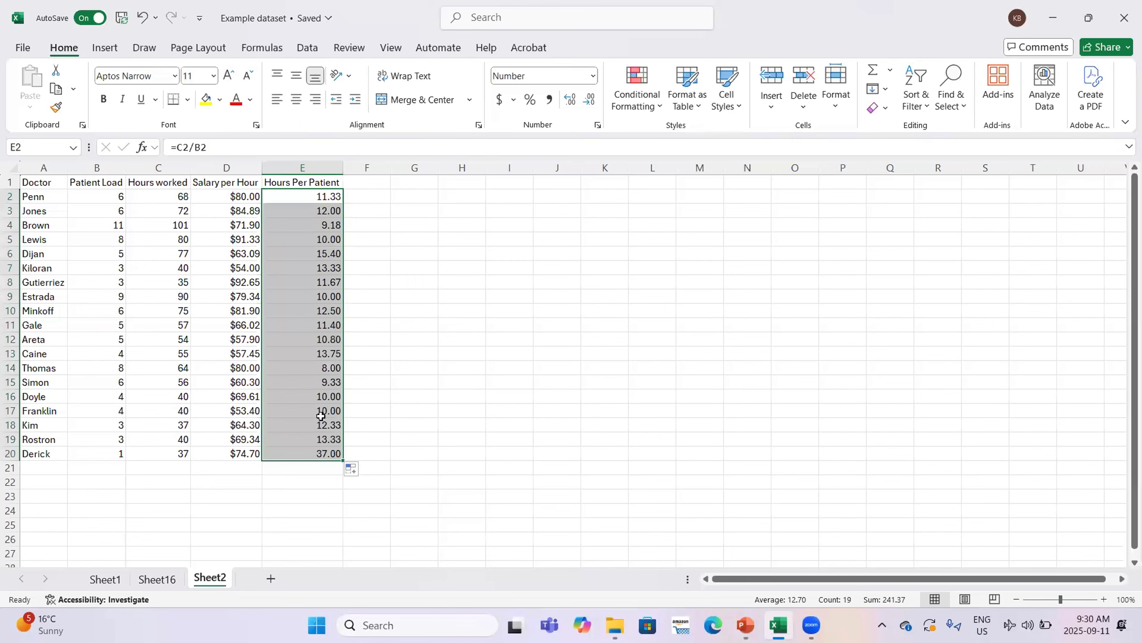
mouse_move(740, 621)
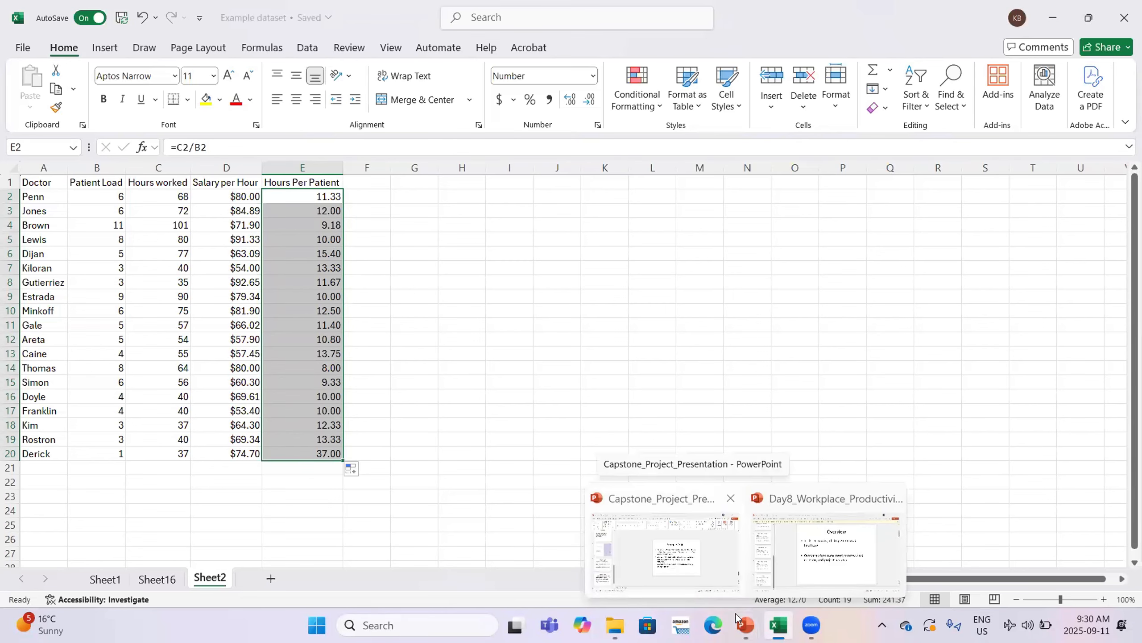
click(366, 454)
Build a PivotTable on a new worksheet from the doctor table A1:E20
drag(30, 182, 334, 452)
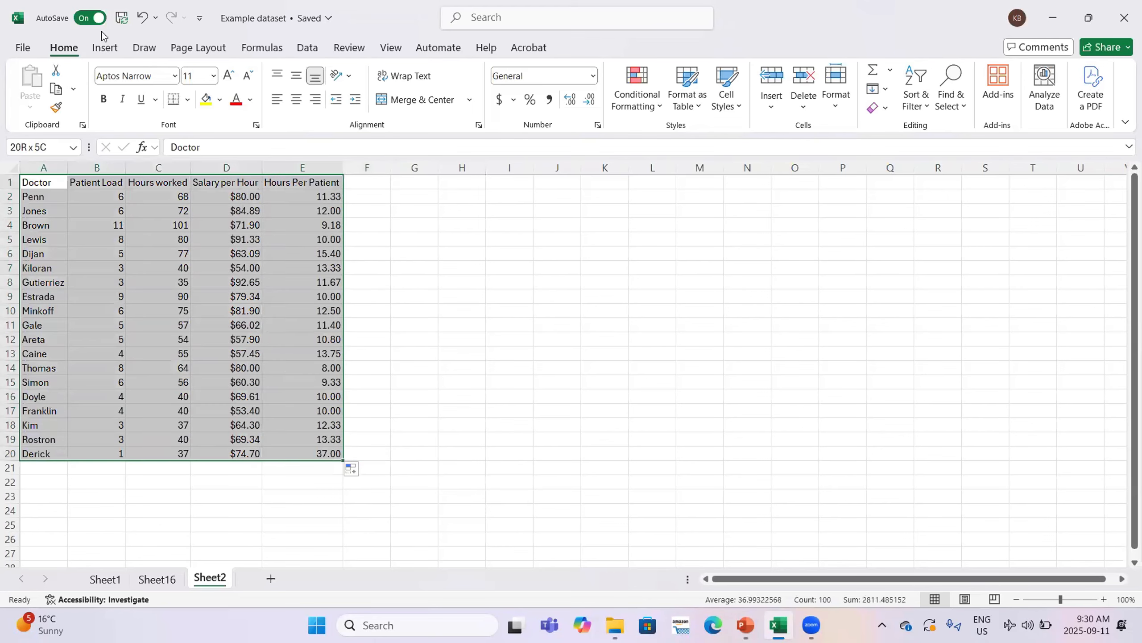
click(105, 47)
click(38, 86)
click(750, 408)
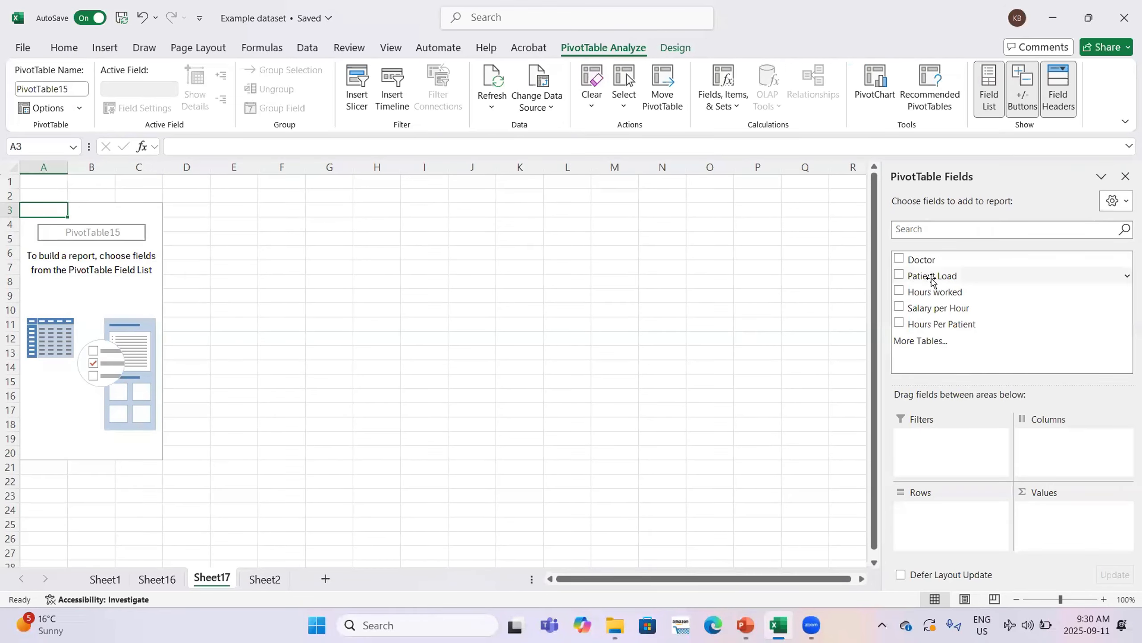
List Doctor as rows with Hours Per Patient summarized as Average, grand total 12.70
drag(927, 259, 950, 538)
click(898, 323)
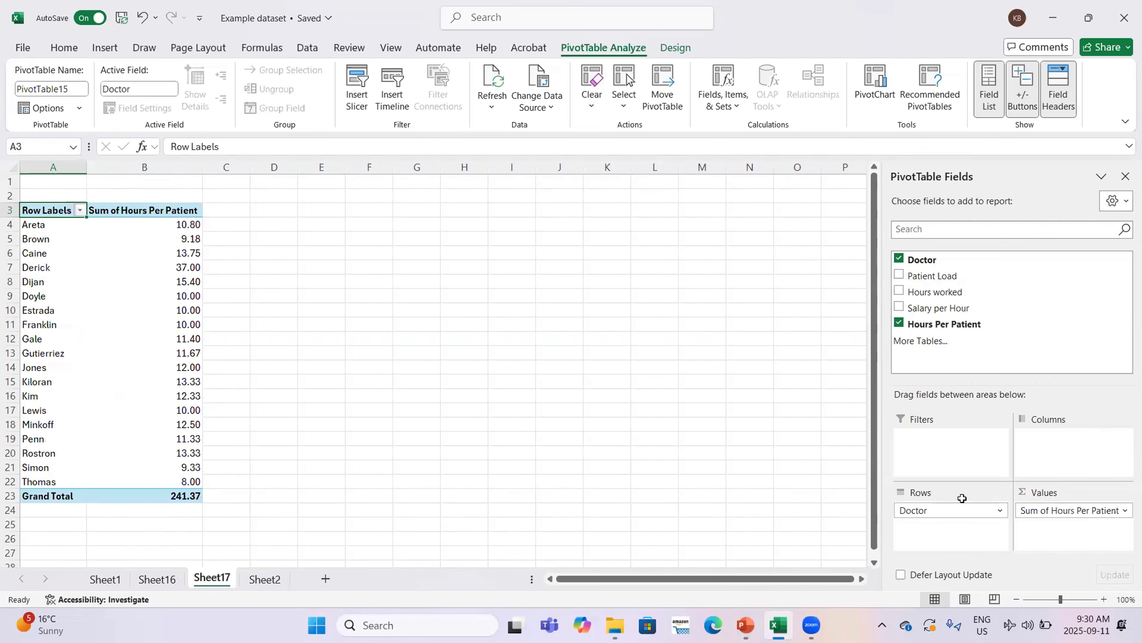
click(144, 211)
right_click(144, 210)
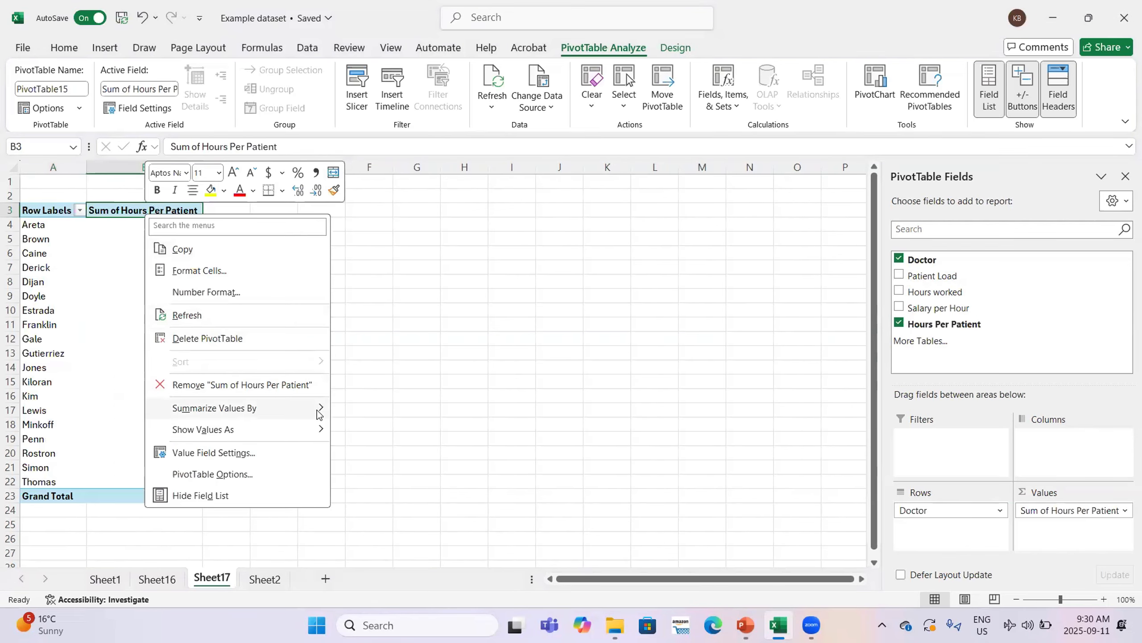
mouse_move(319, 411)
click(389, 451)
Select the average hours-per-patient values in B4:B22
drag(45, 224, 209, 481)
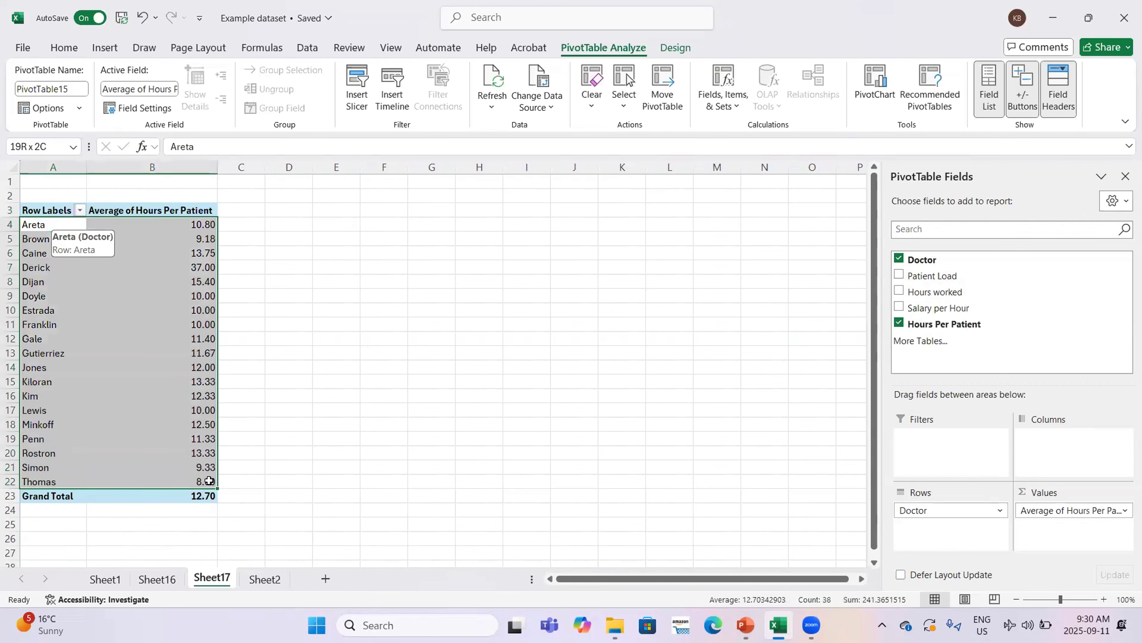
click(153, 225)
drag(146, 227, 196, 479)
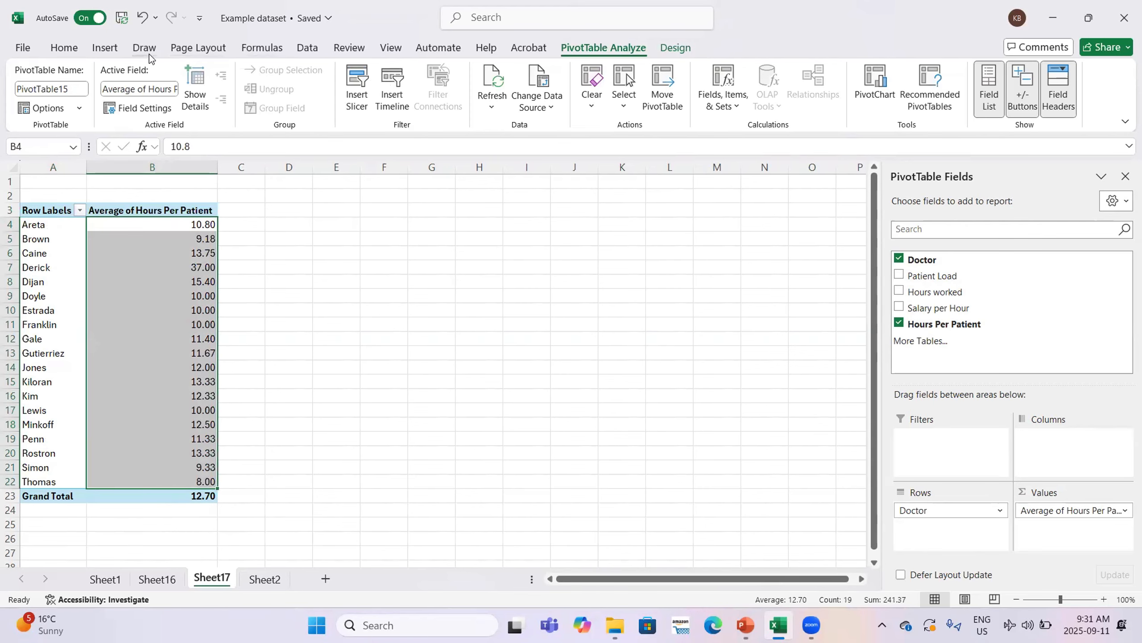
Start a Greater Than highlight rule on the averages, then cancel it
click(64, 49)
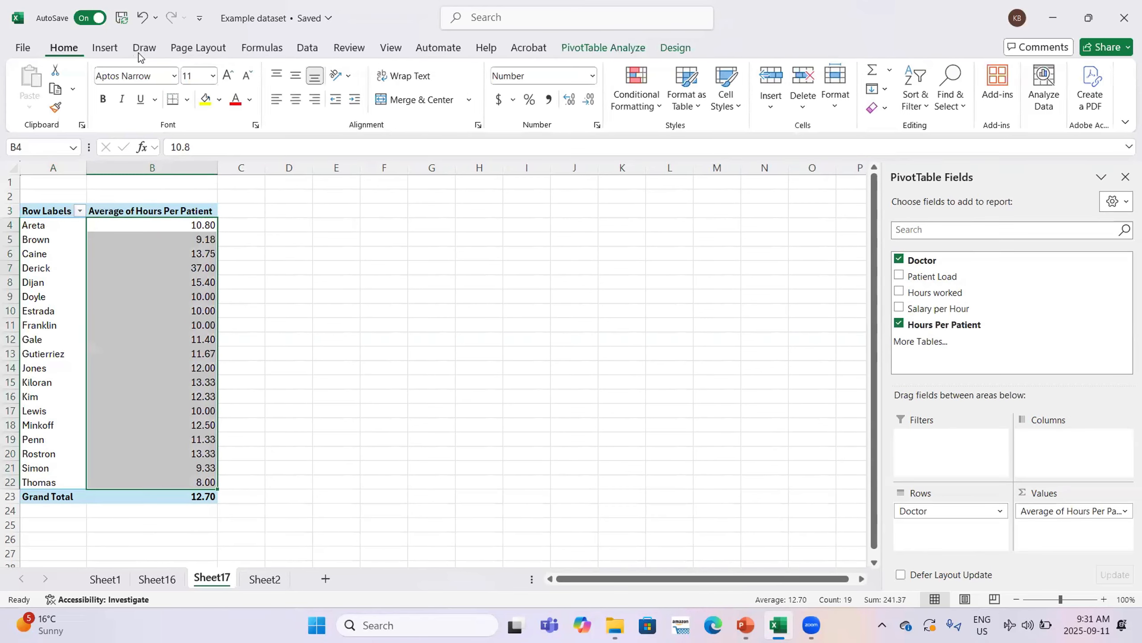
click(656, 111)
mouse_move(699, 136)
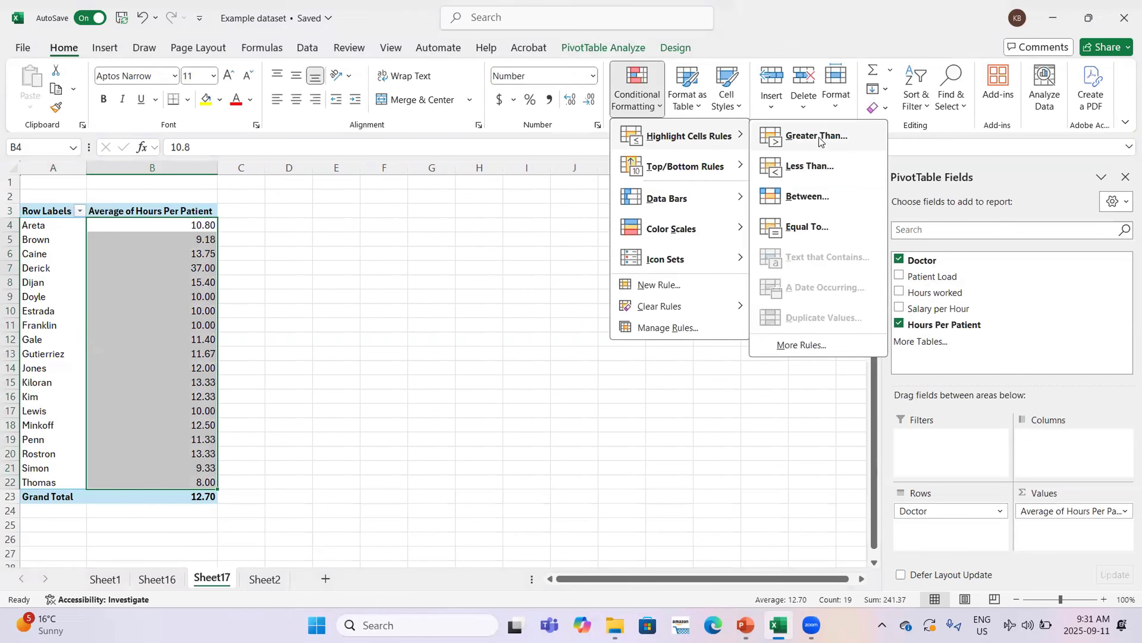
click(819, 137)
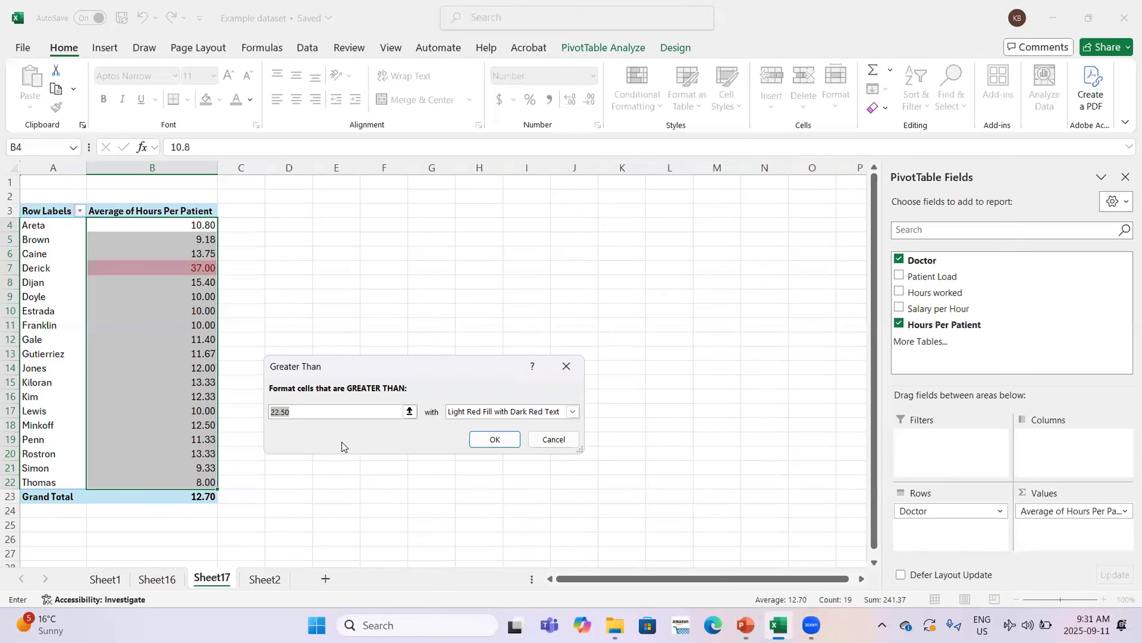
click(360, 412)
key(BackSpace)
key(BackSpace)
key(BackSpace)
key(BackSpace)
key(BackSpace)
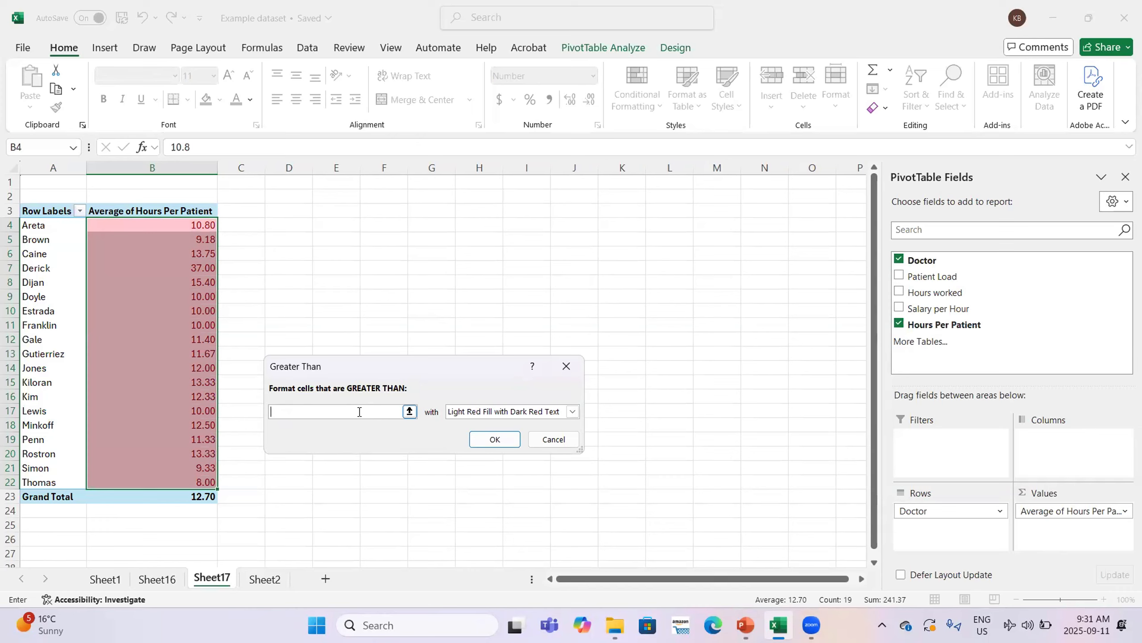
click(554, 438)
Apply a Less Than 15 rule with light red fill and dark red text
click(636, 86)
mouse_move(684, 135)
click(813, 177)
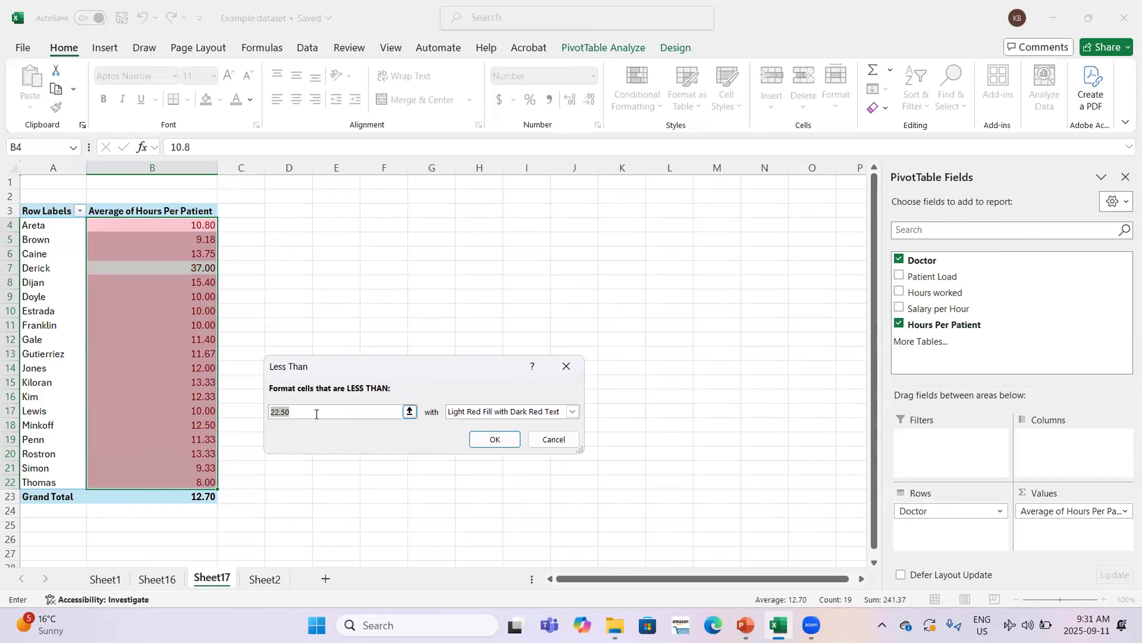
text(1)
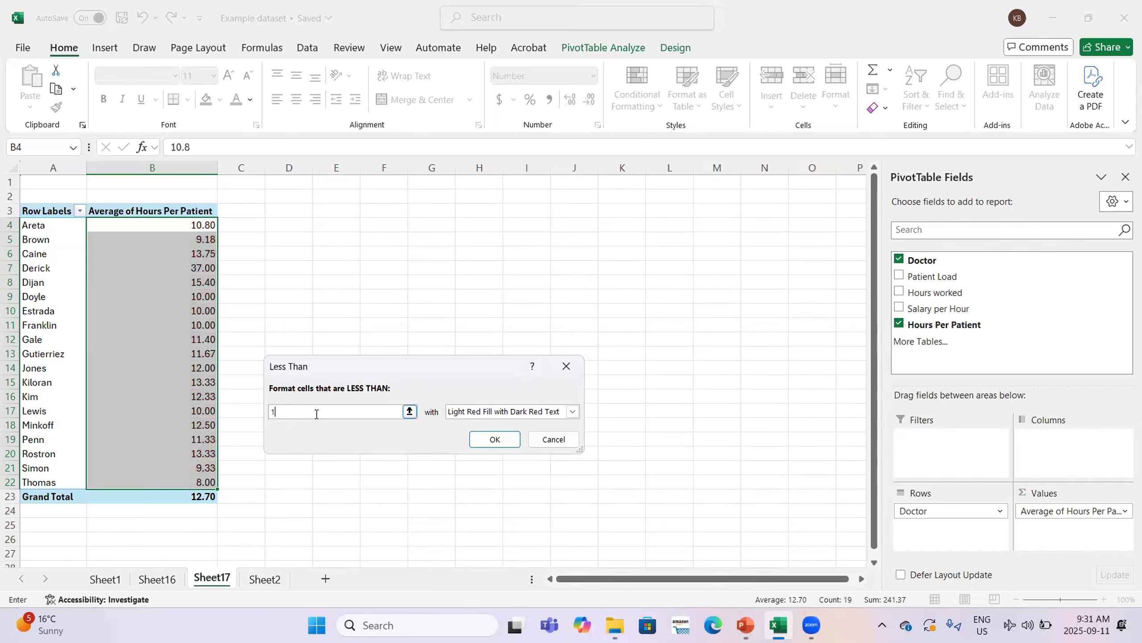
text(5)
key(Return)
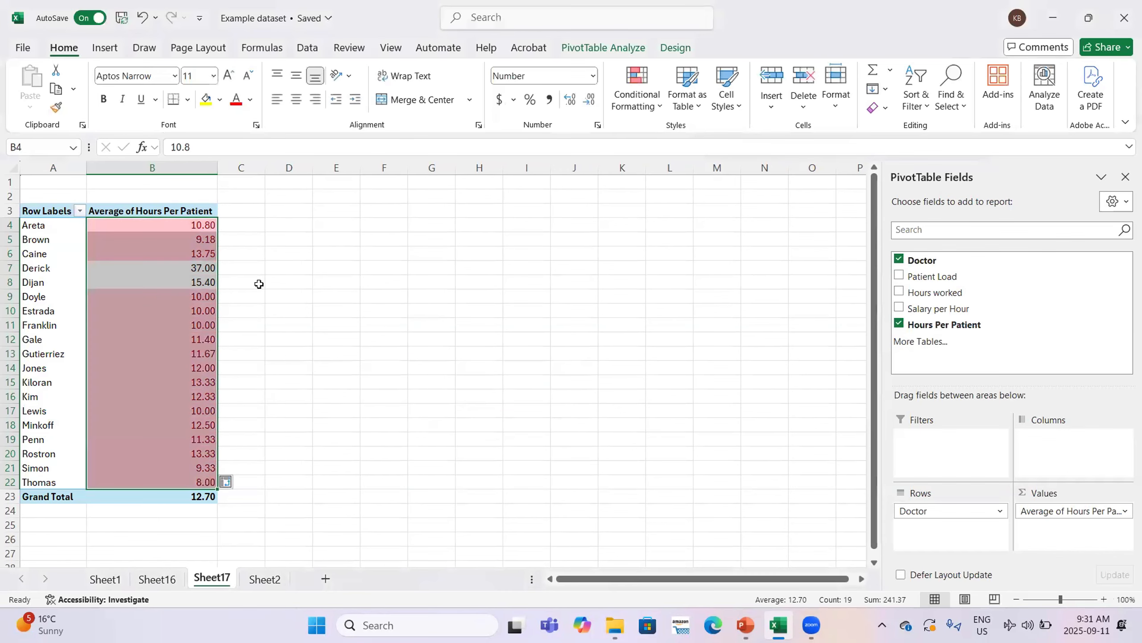
click(230, 212)
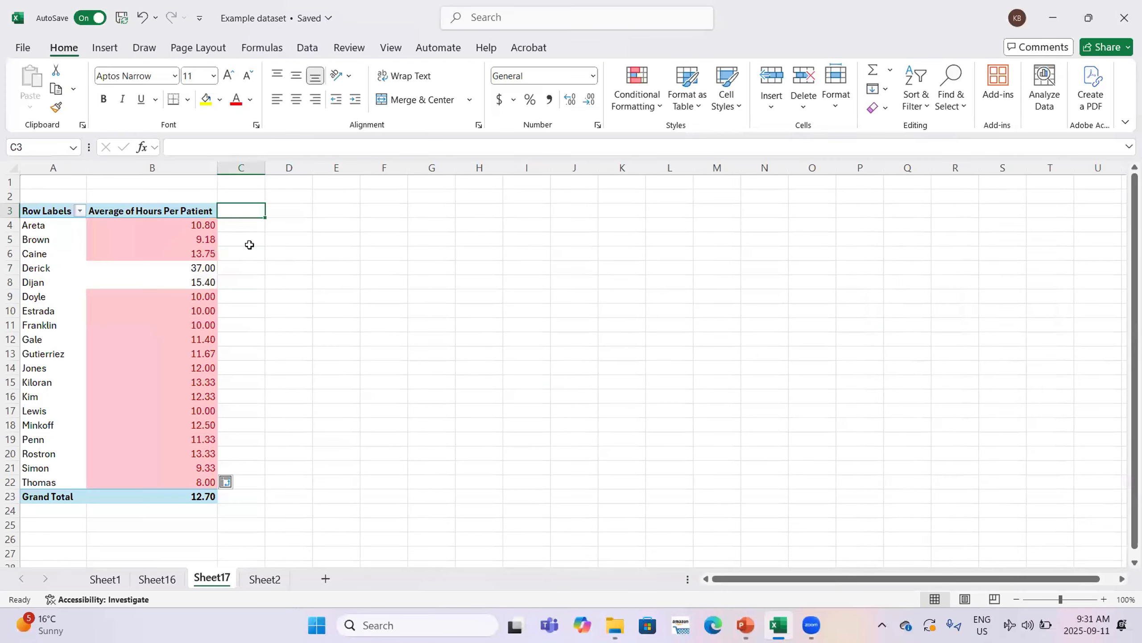
Add Sum of Patient Load, totalling 100, to the PivotTable and select its values
click(189, 210)
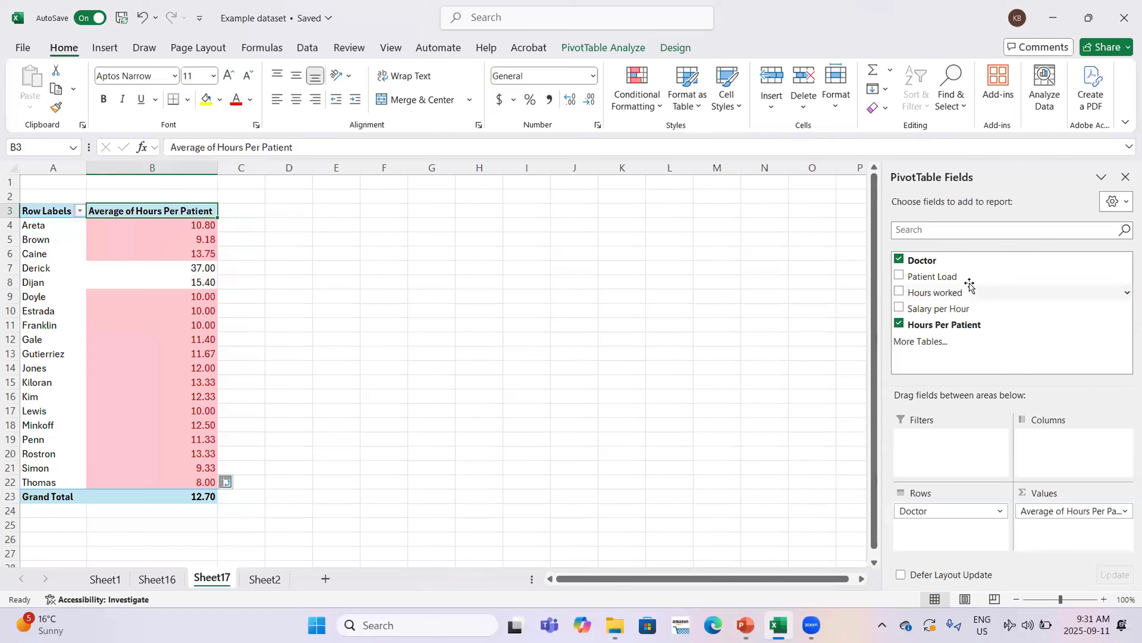
drag(963, 282, 293, 457)
drag(264, 226, 288, 482)
Highlight patient loads greater than 7 in red
click(637, 95)
click(671, 130)
click(810, 131)
text(7)
key(Return)
click(383, 268)
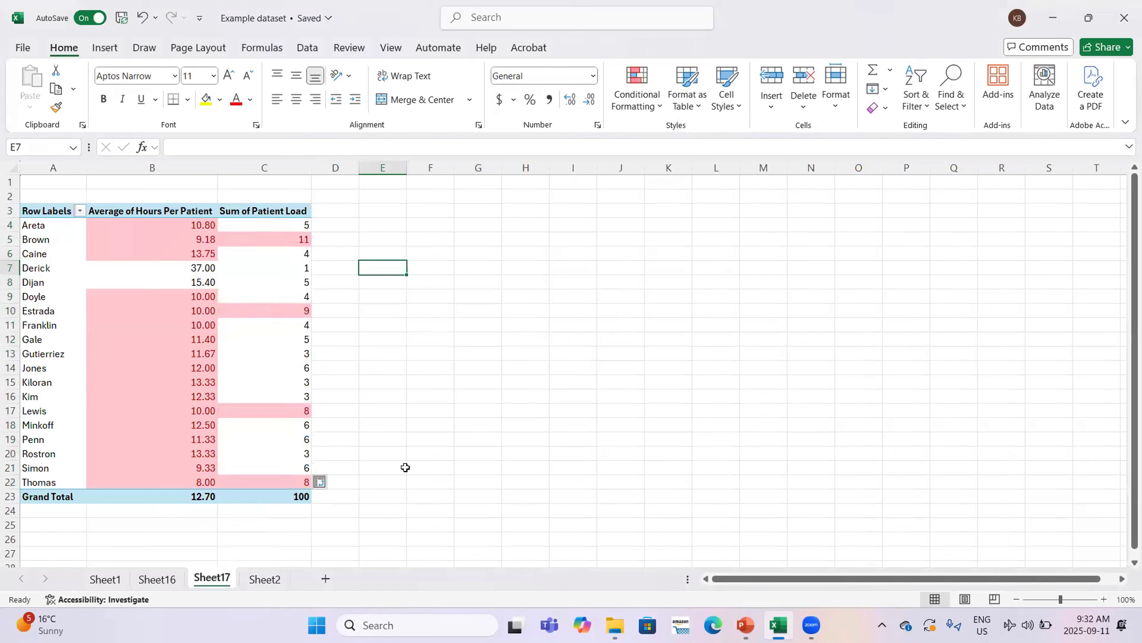
mouse_move(746, 625)
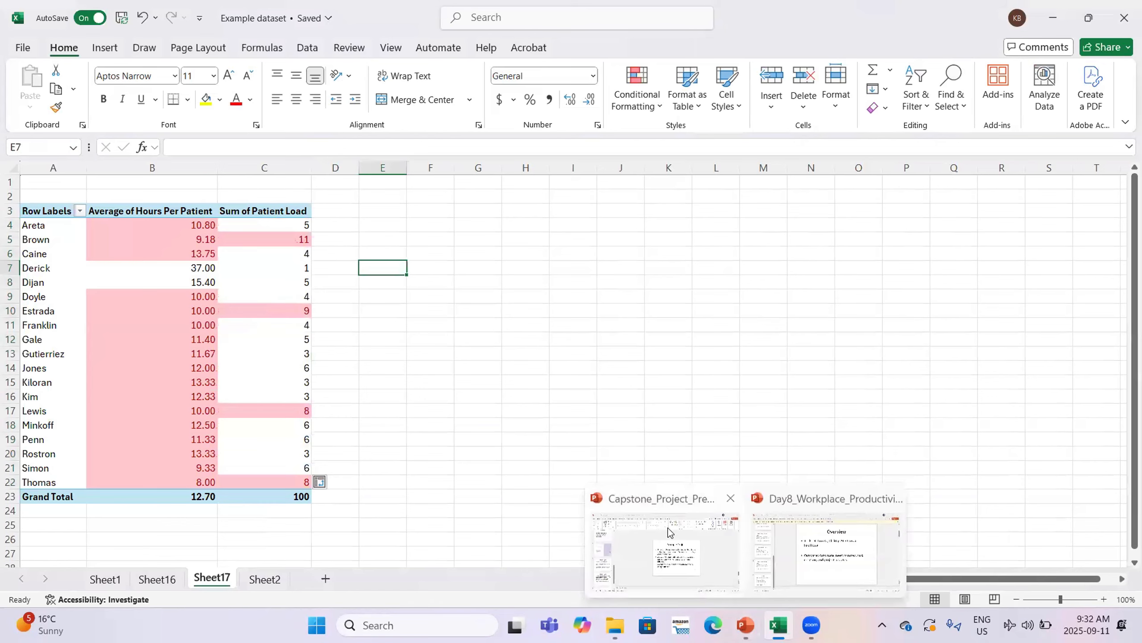